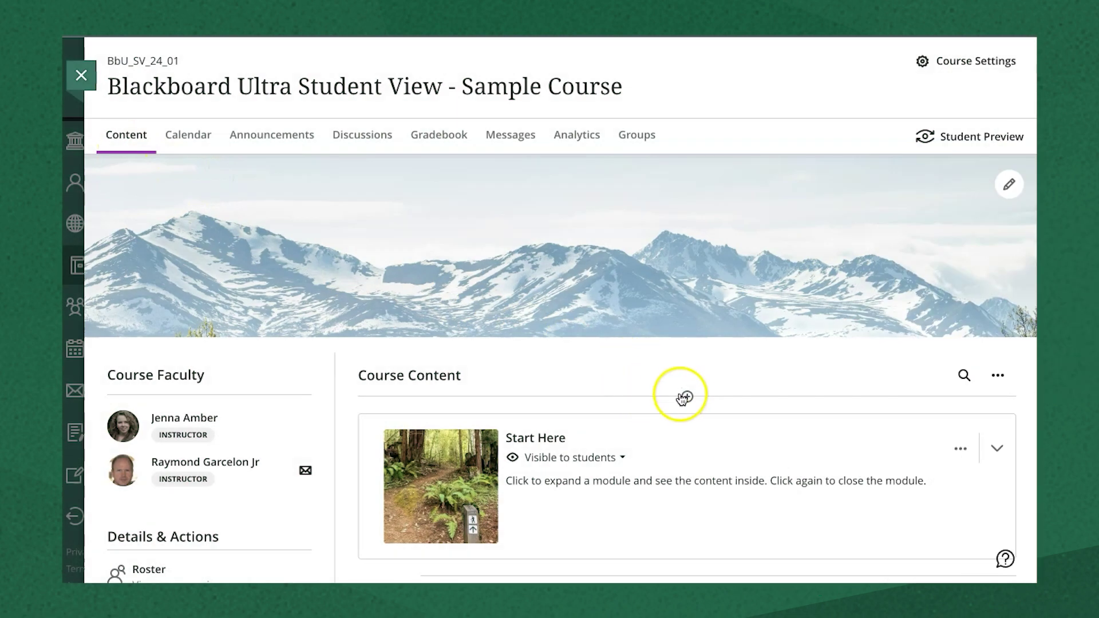
Expand the Start Here module to show its items
mouse_move(687, 396)
scroll(687, 396, down, 4)
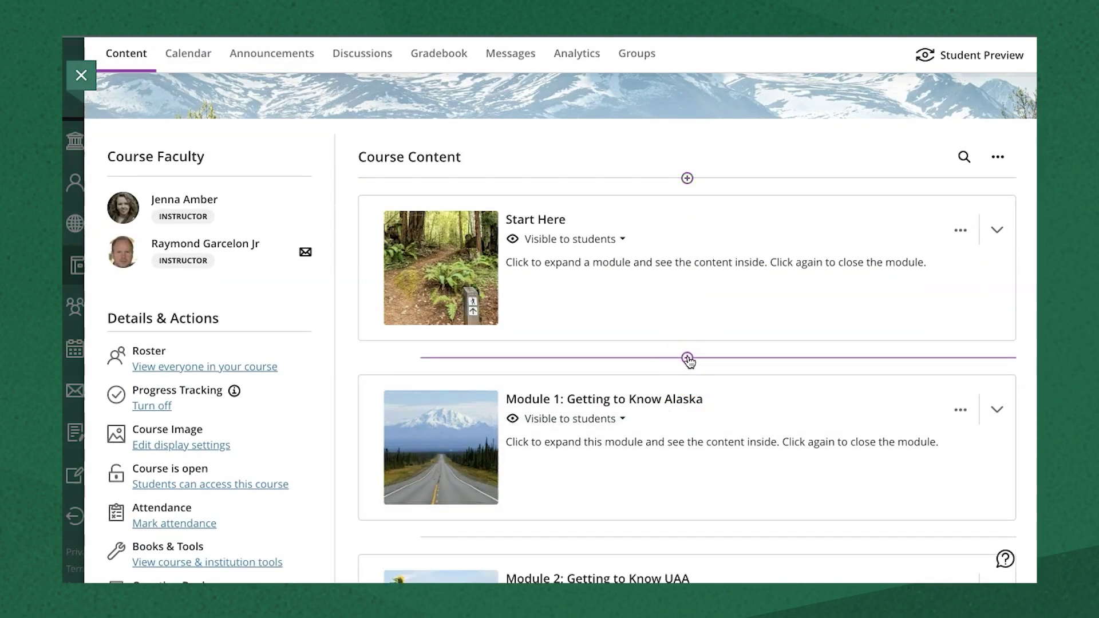
click(684, 327)
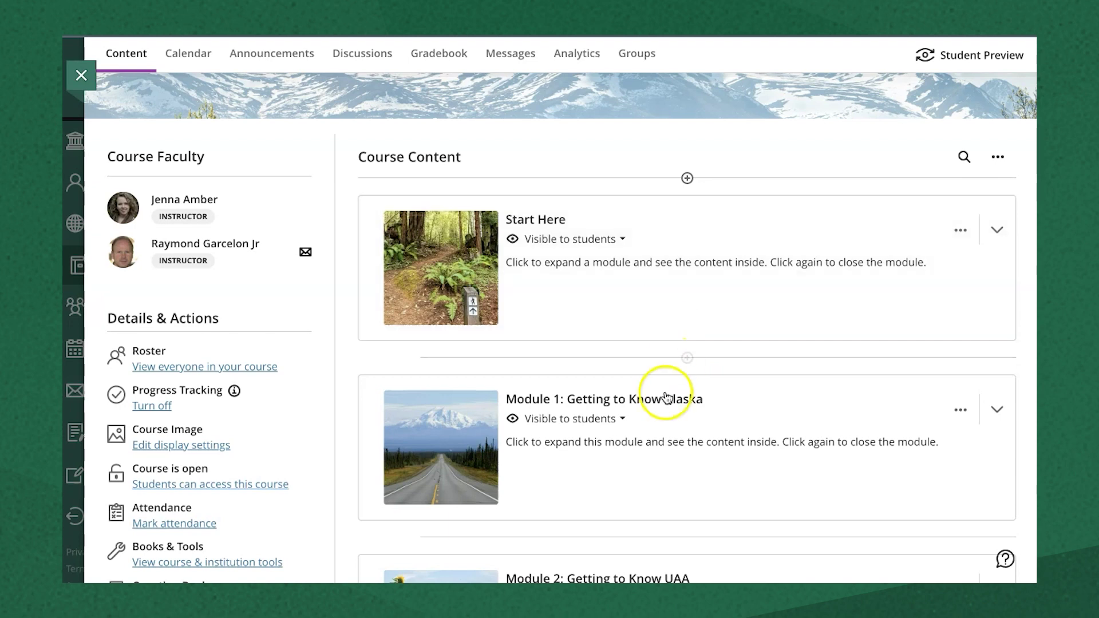
scroll(675, 462, down, 1)
scroll(674, 461, down, 1)
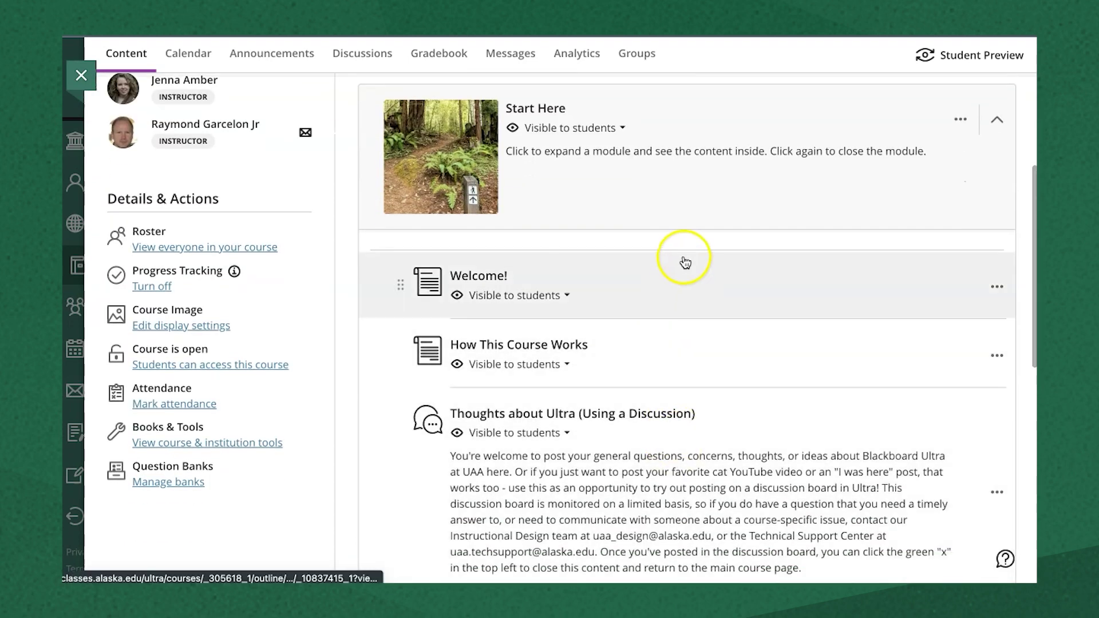
Bring up add-content options inside Start Here, cancel a cloud-storage import, and reopen them
click(684, 250)
click(700, 286)
click(701, 325)
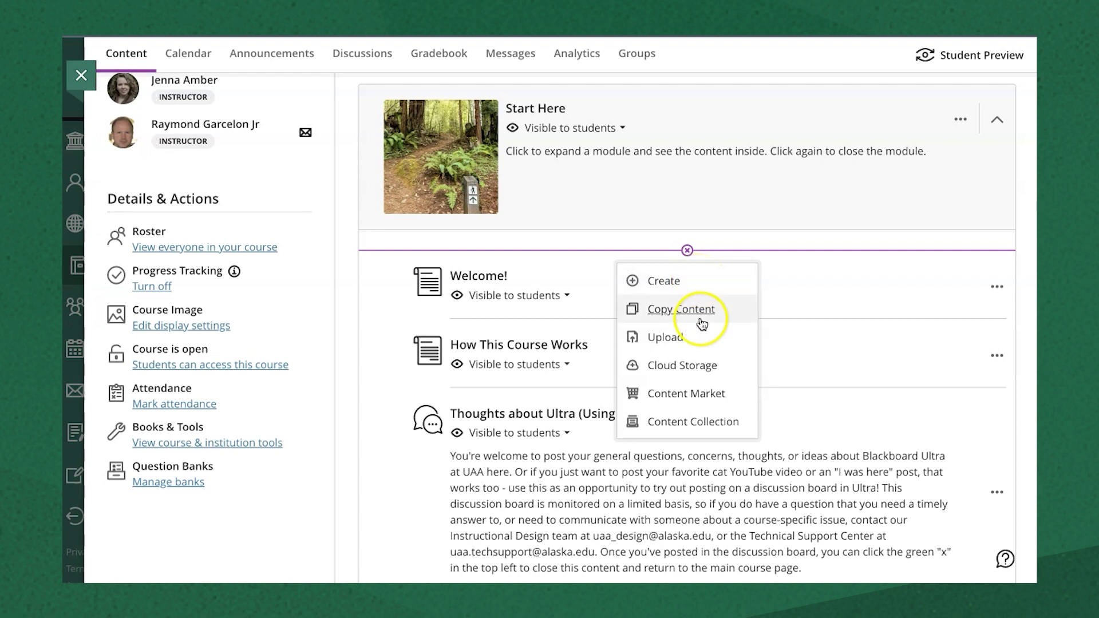
click(685, 365)
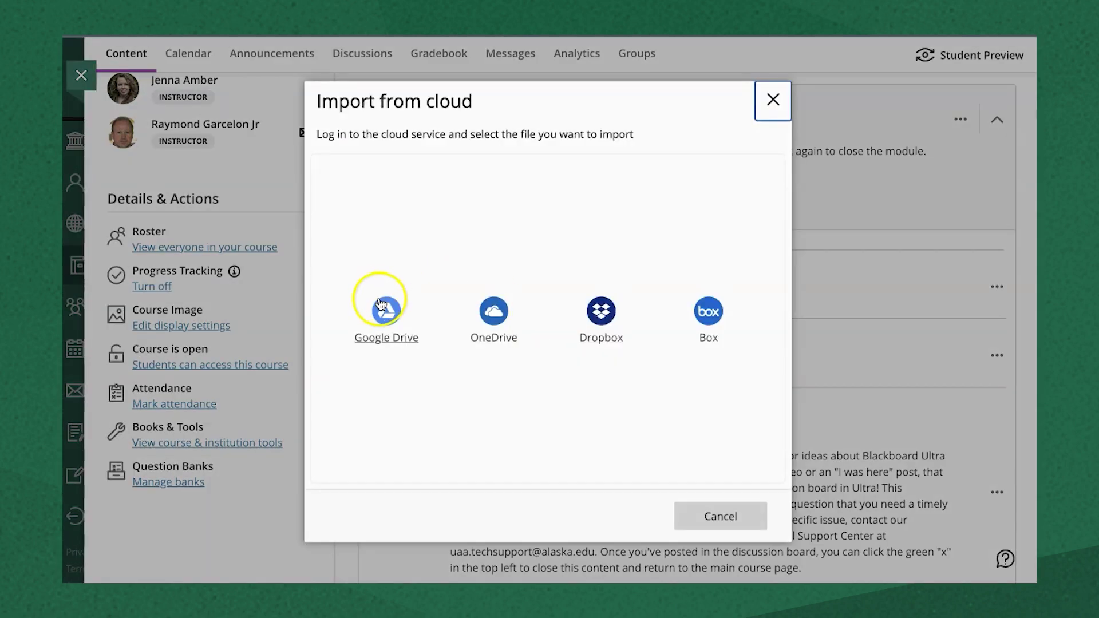
click(719, 518)
click(692, 250)
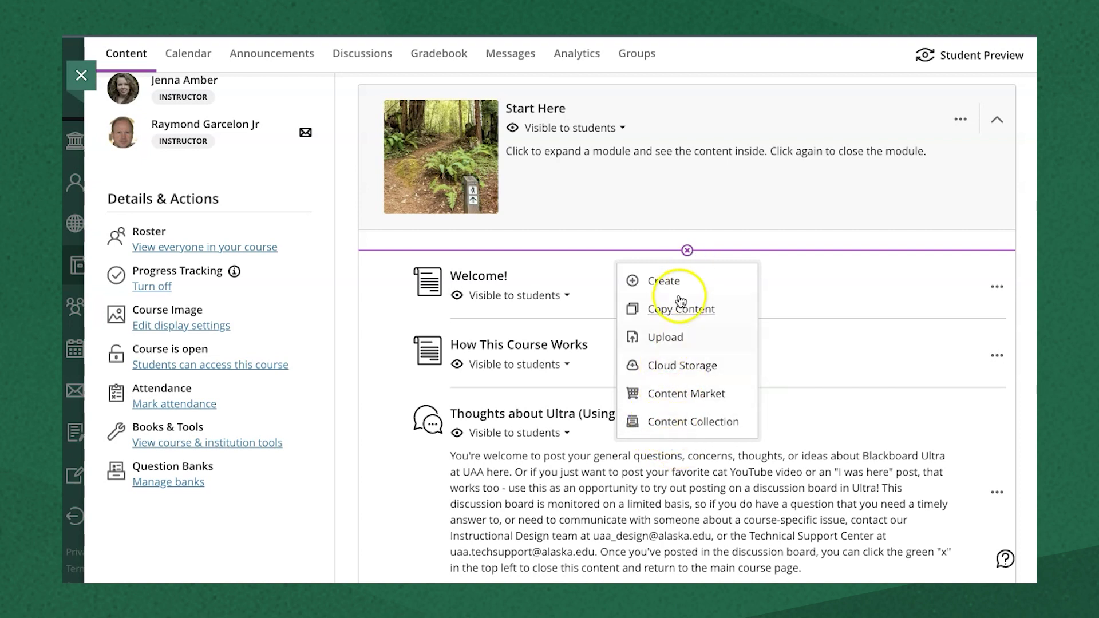
click(667, 281)
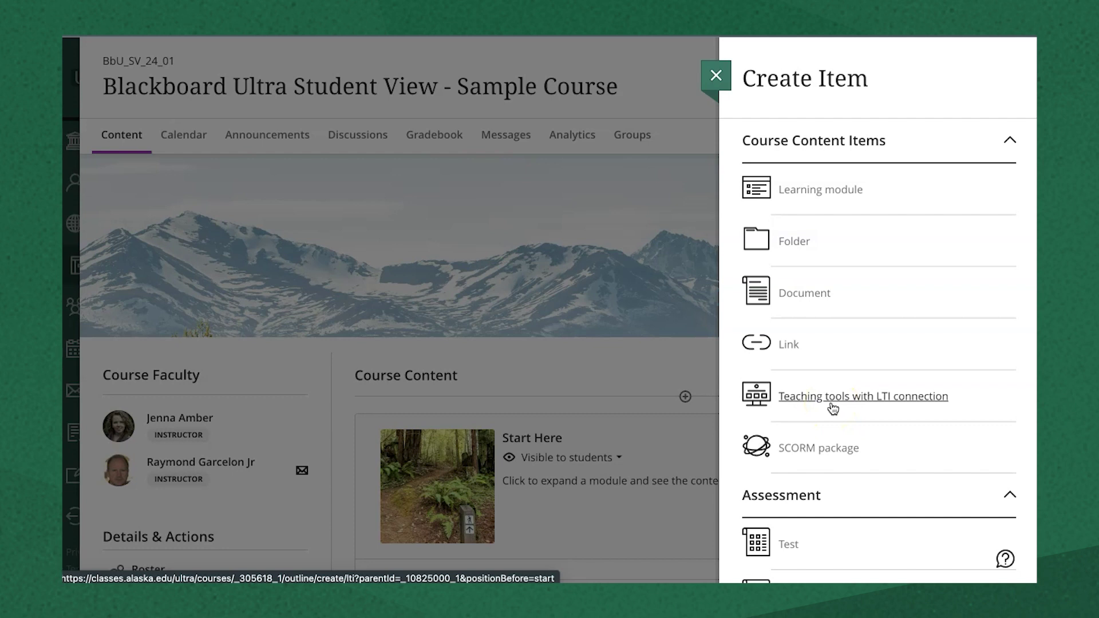
scroll(828, 417, down, 5)
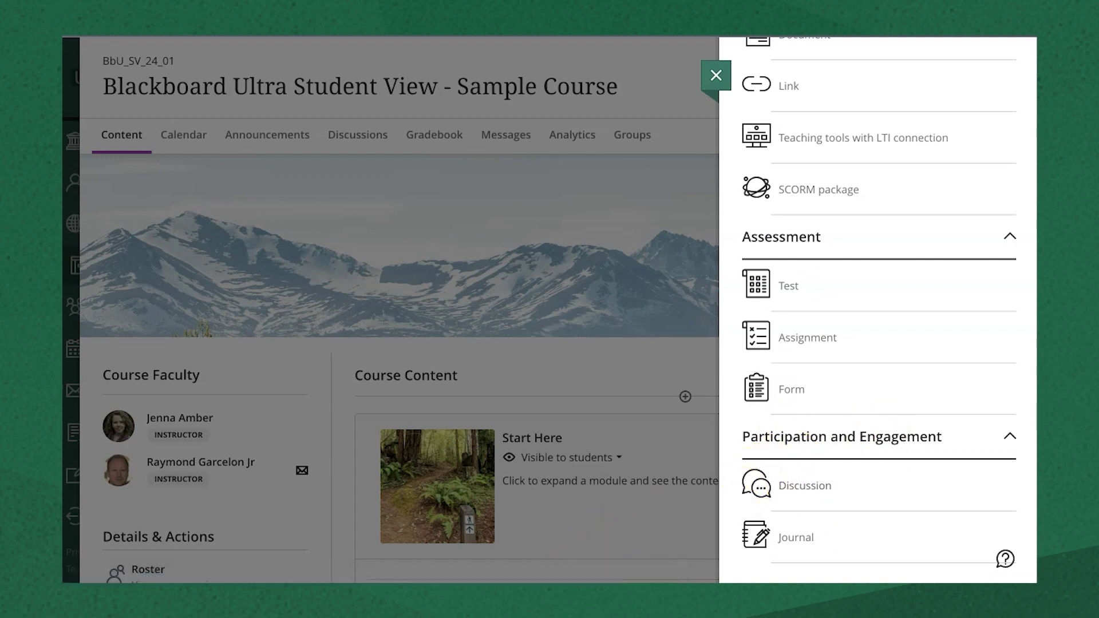
click(677, 352)
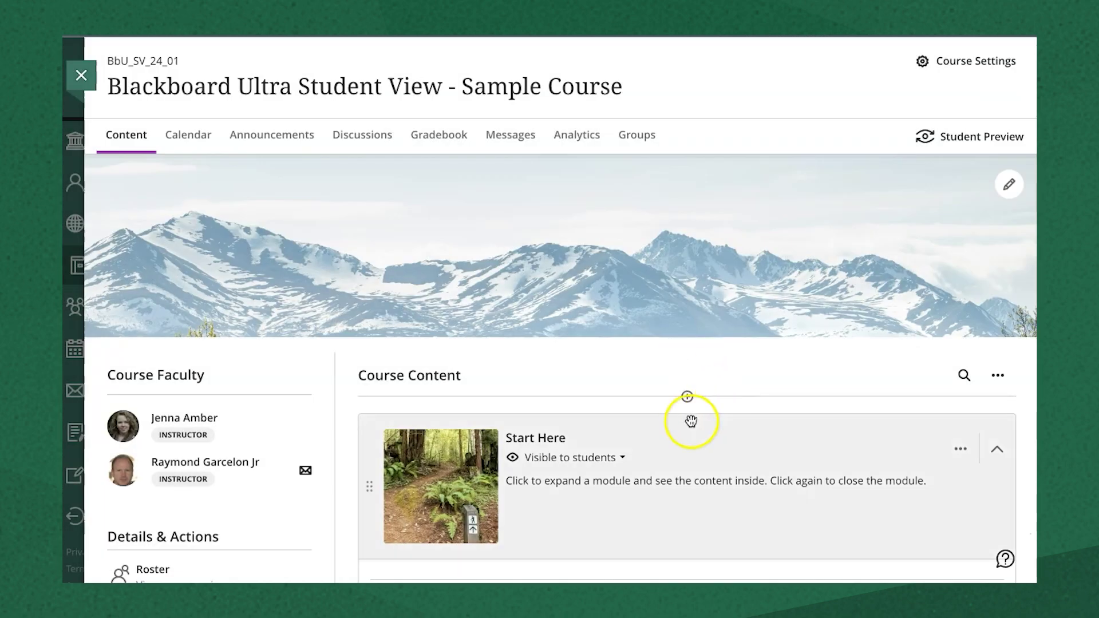
Start Copy Content and select the What is accessibility? page from Accessibility in Ultra
click(688, 397)
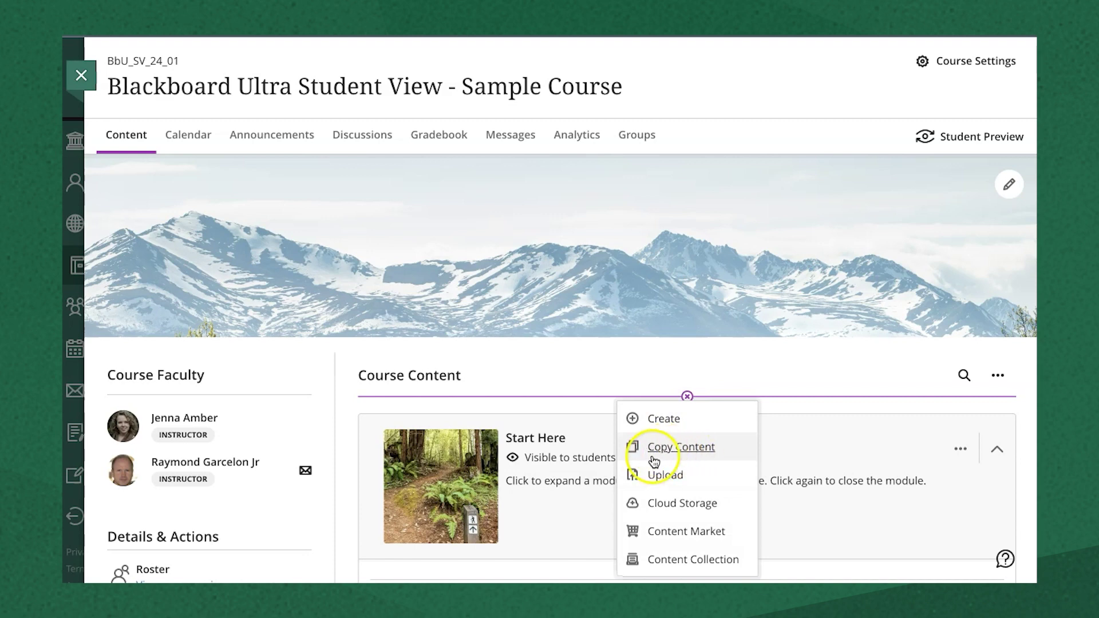
click(682, 452)
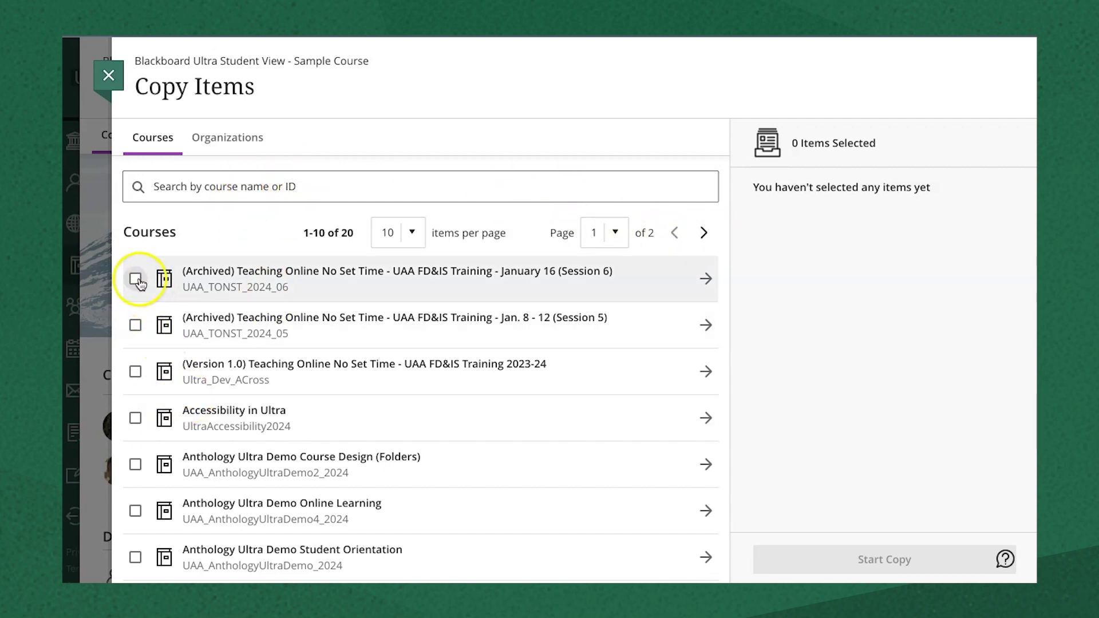
click(136, 416)
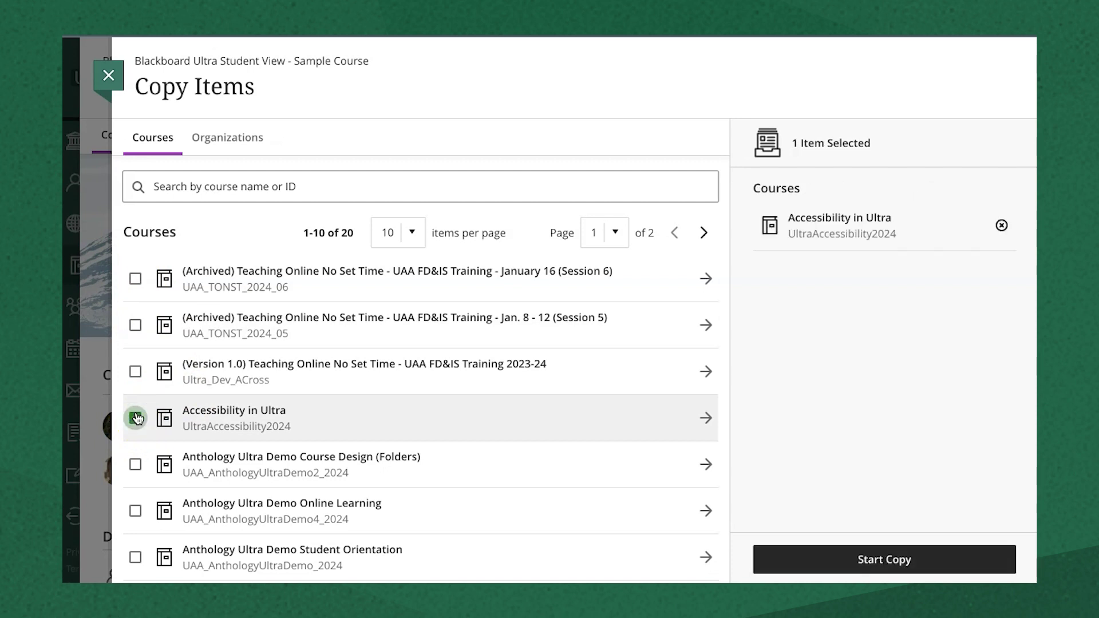
click(135, 417)
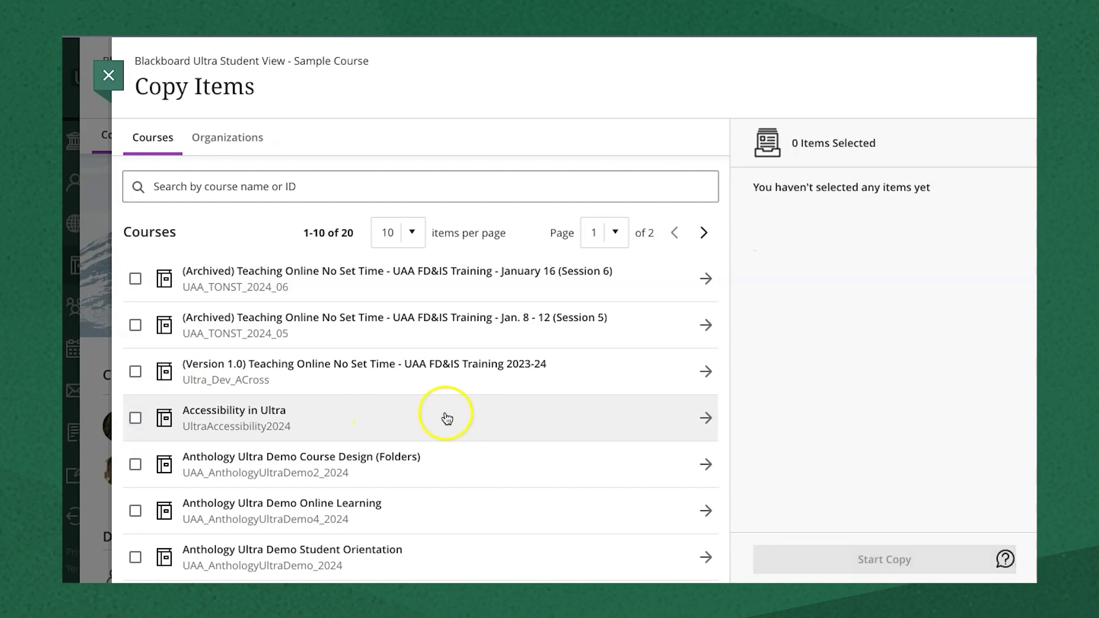
click(708, 419)
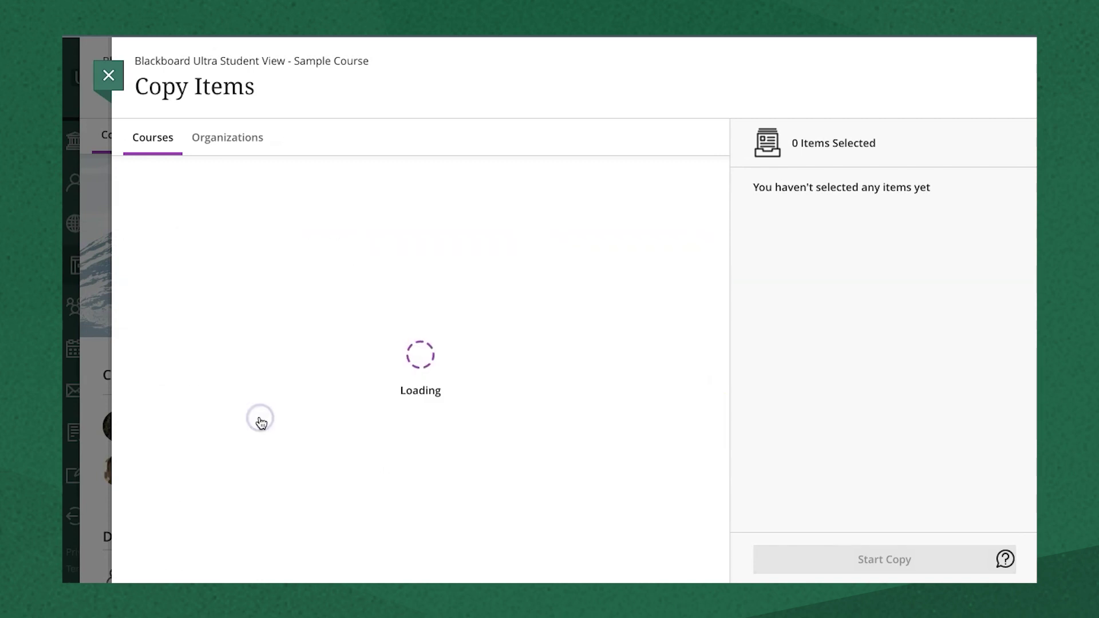
click(225, 236)
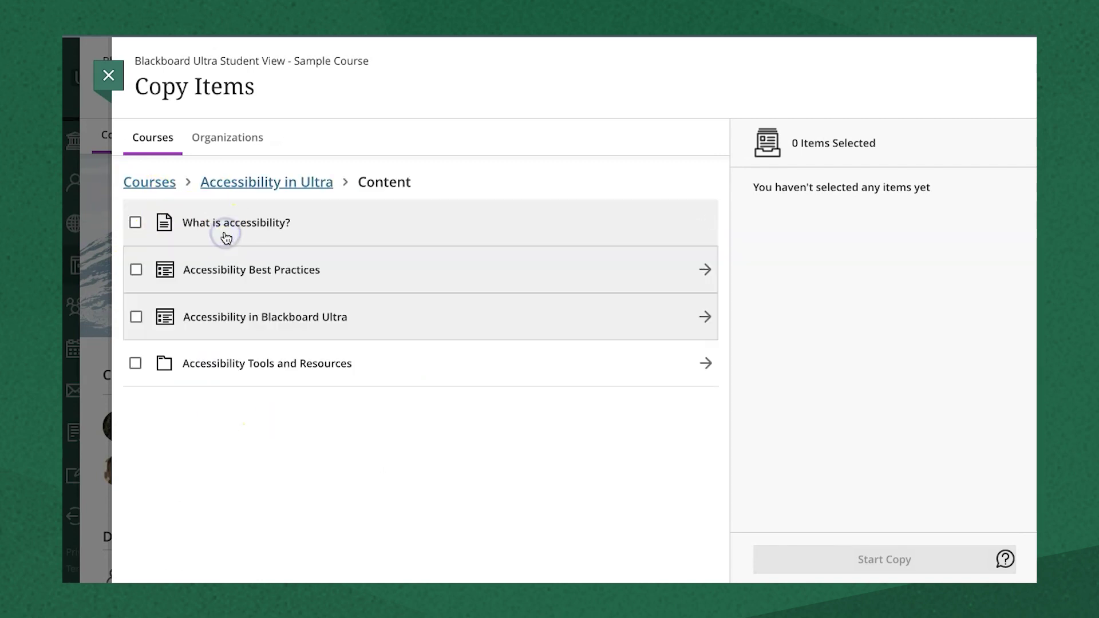
click(132, 223)
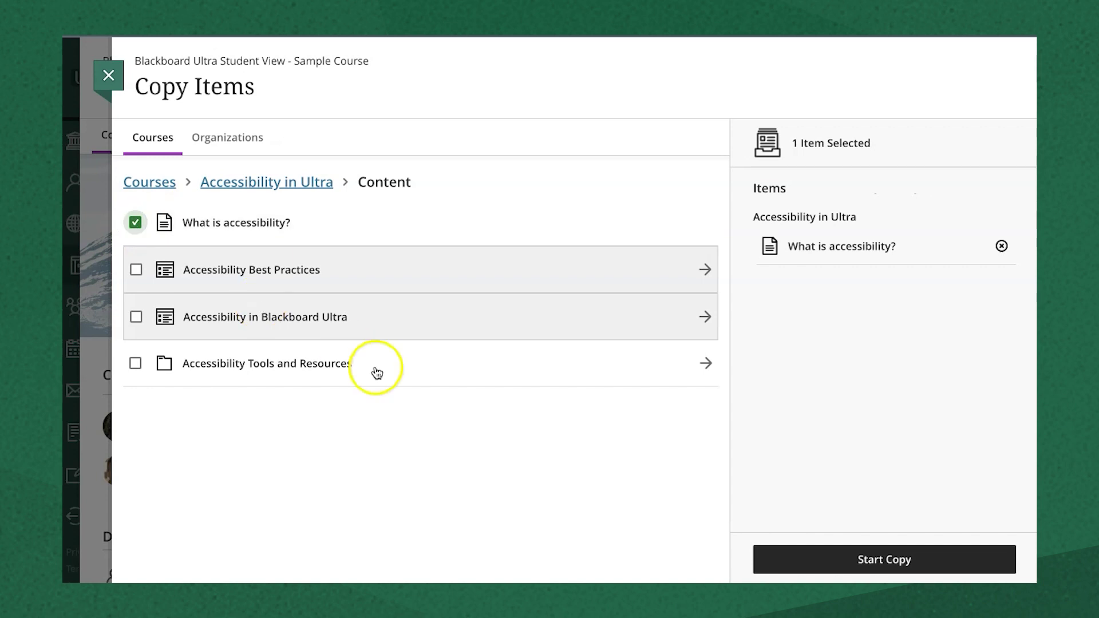
Select Module 1 from UAA Instructional Media Studio Dev's Content and start the copy
click(149, 182)
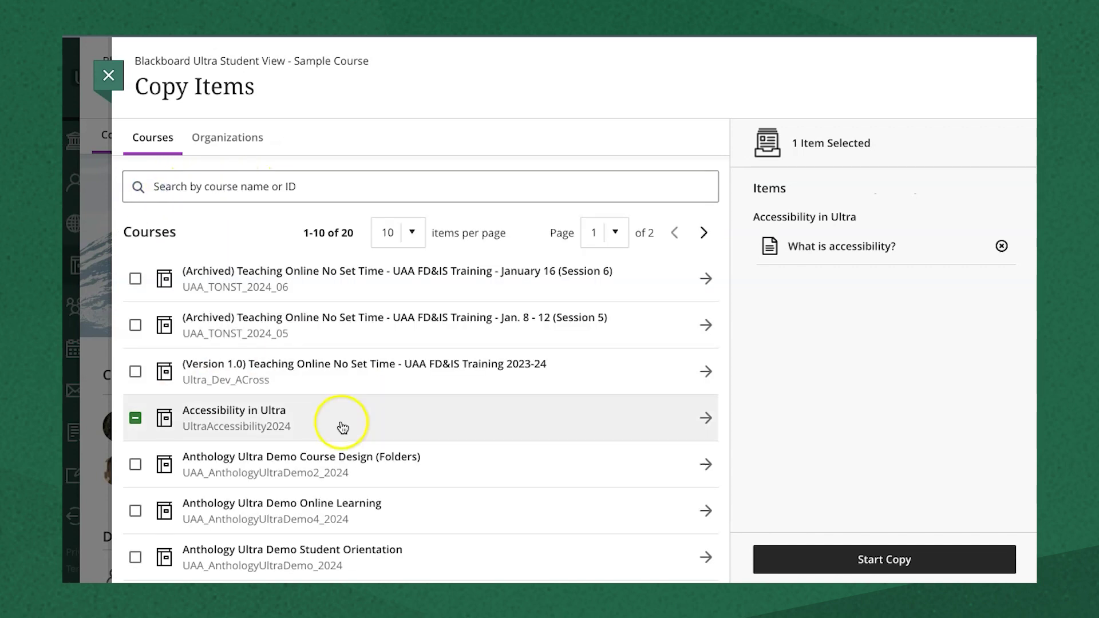
scroll(449, 510, down, 5)
click(699, 567)
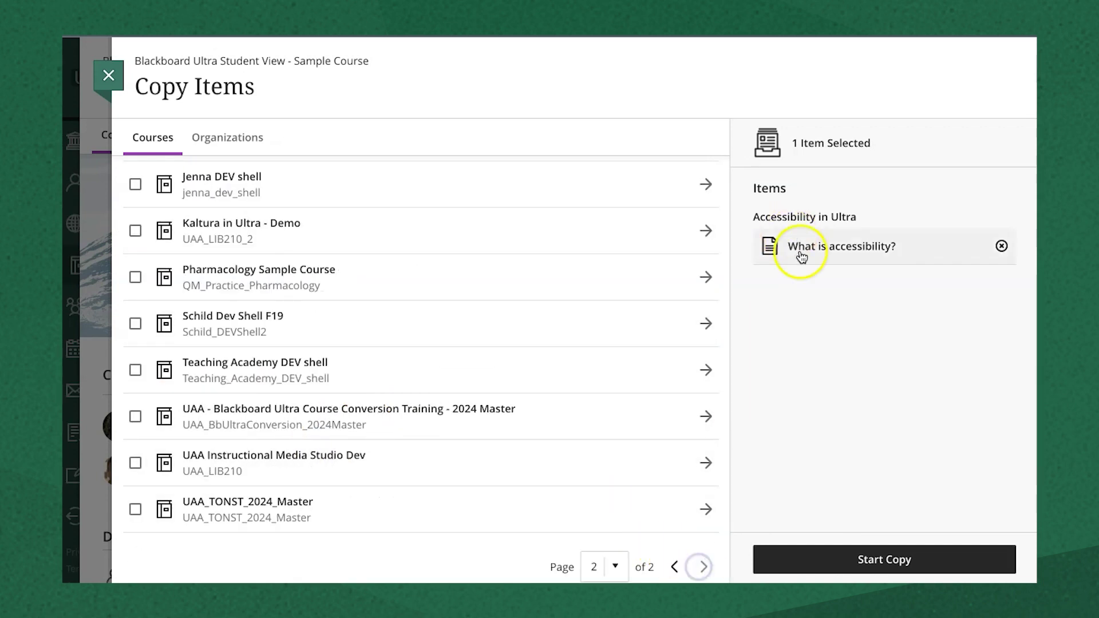
click(207, 461)
click(158, 237)
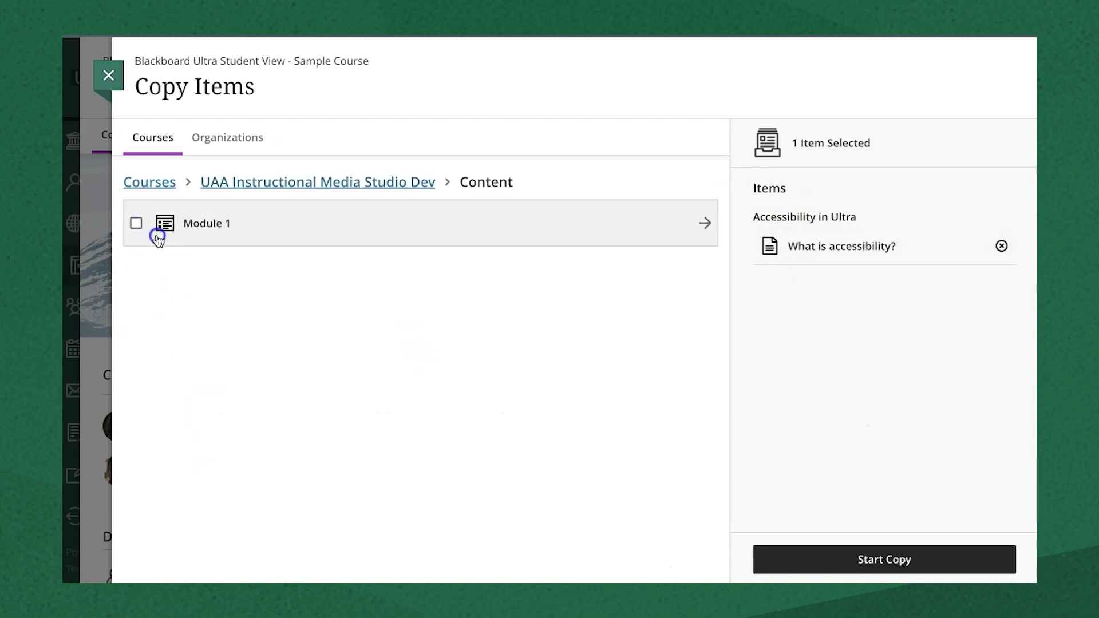
click(139, 225)
click(841, 561)
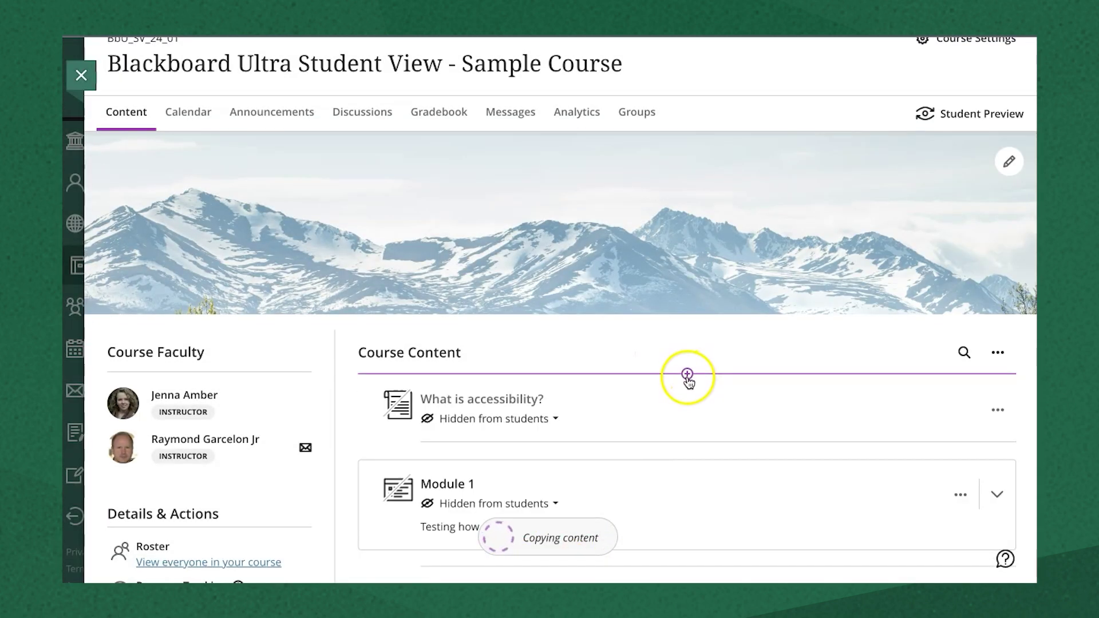
Cancel an Upload from the computer, then choose Cloud Storage import instead
click(687, 375)
click(667, 463)
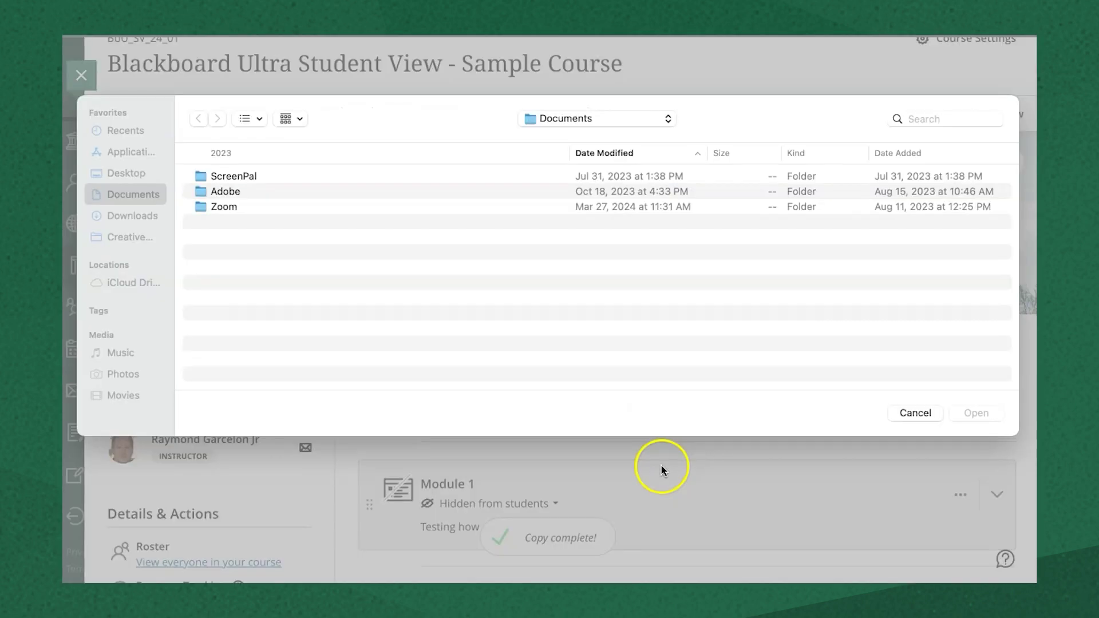
click(822, 464)
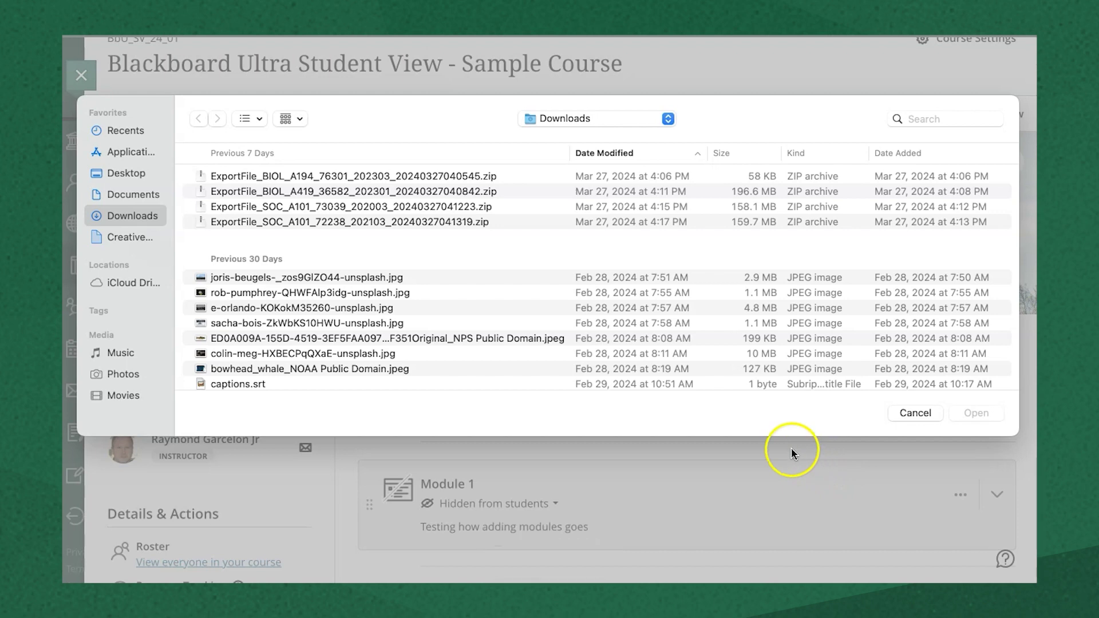
click(914, 412)
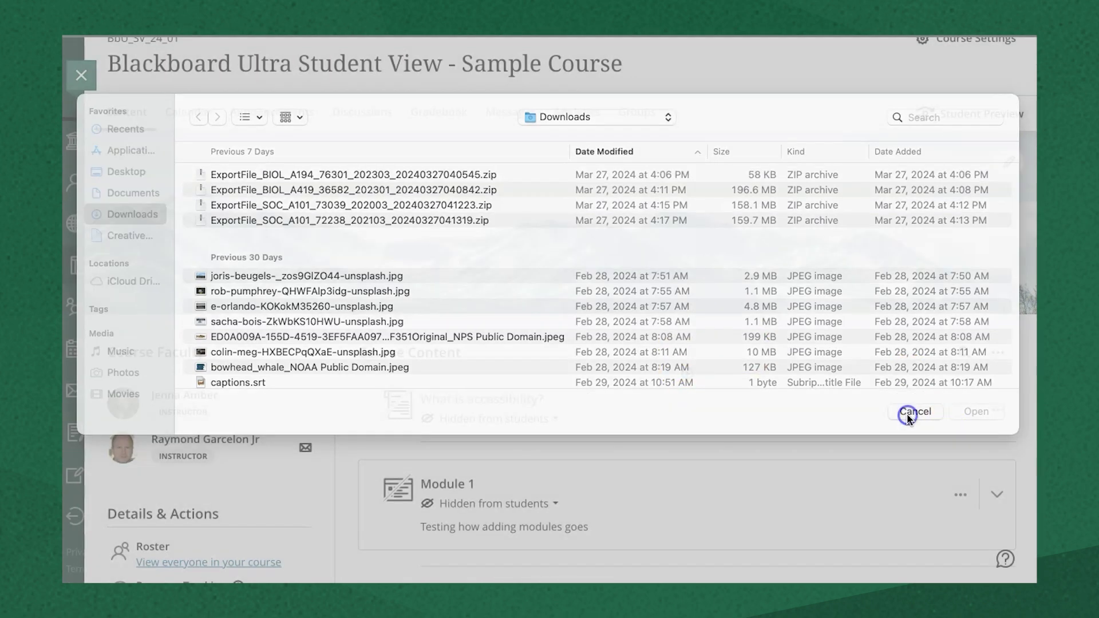
click(687, 375)
click(683, 488)
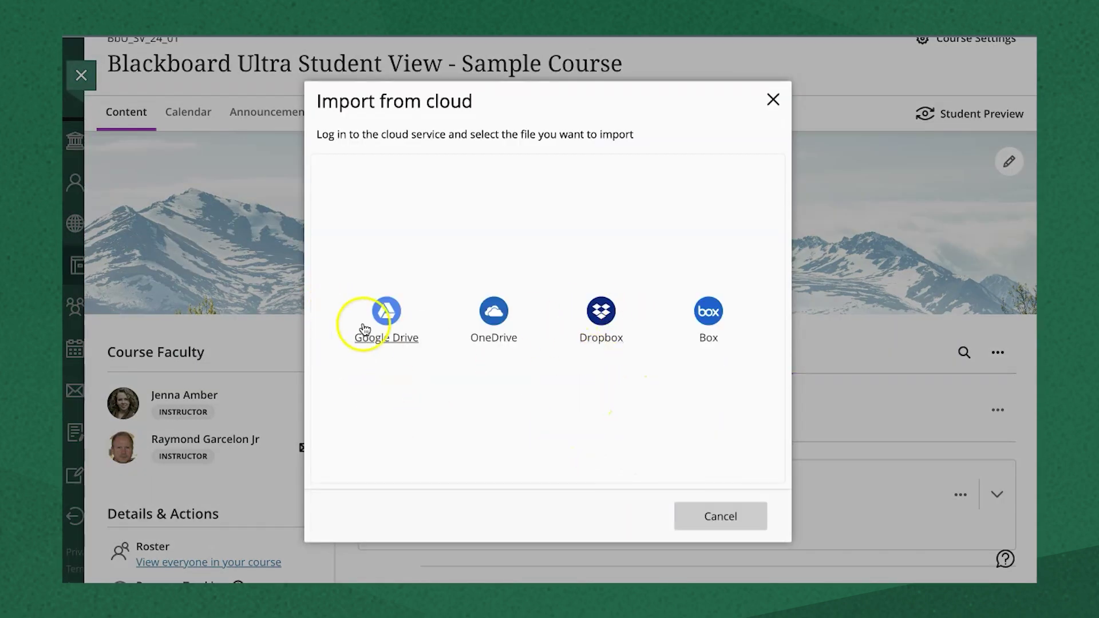
Choose Google Drive as the cloud source, then cancel the import at sign-in
click(377, 347)
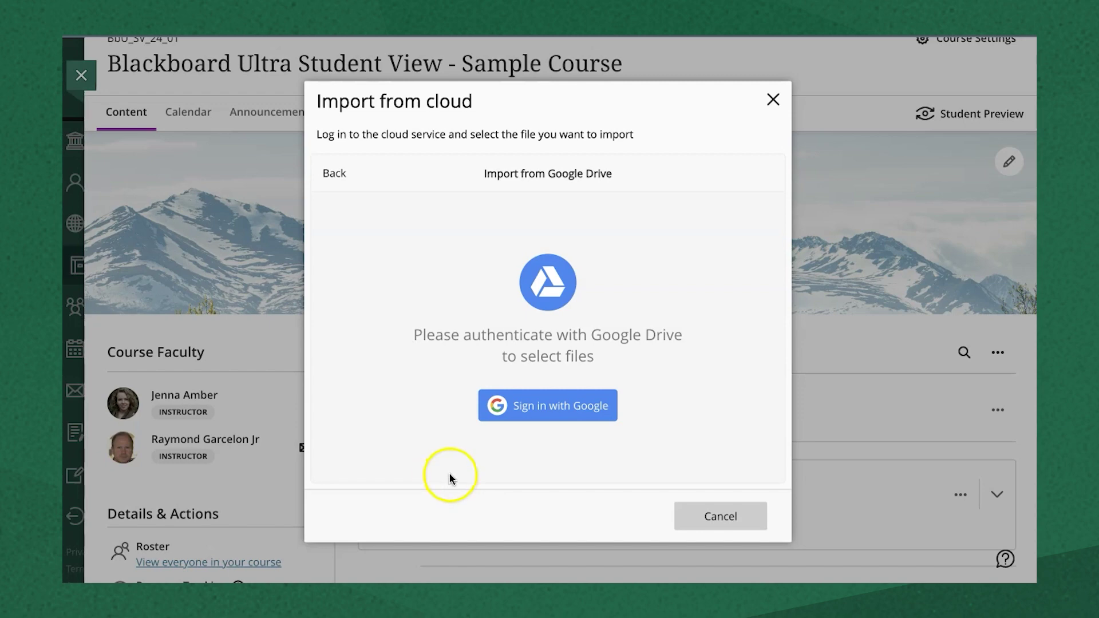
click(712, 521)
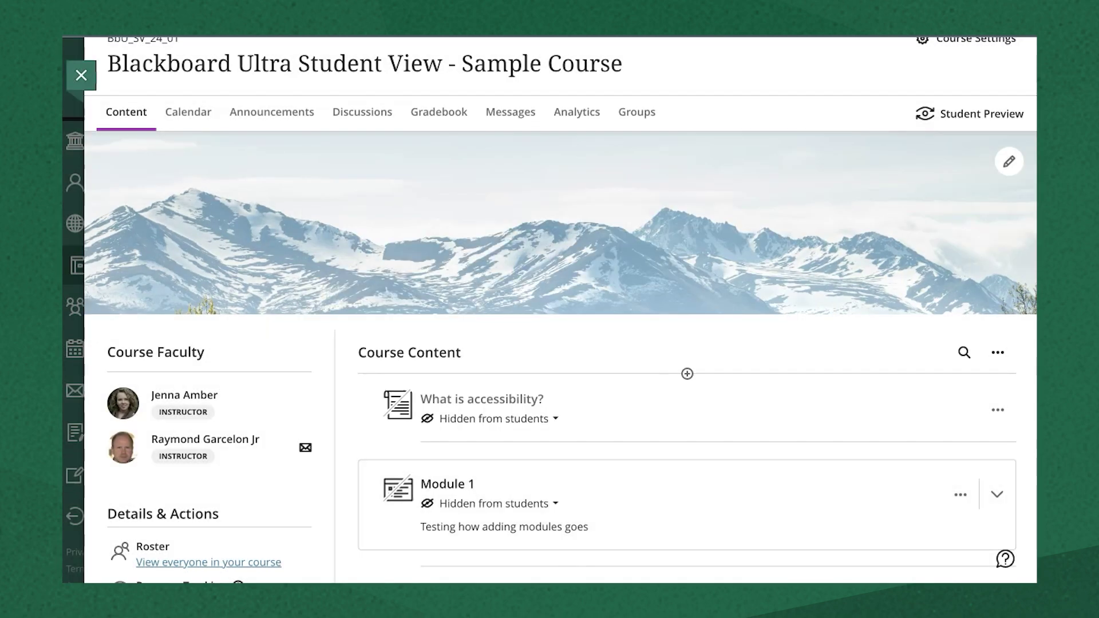
Open the Content Market and scroll down to Institution Tools like ALEKS and KPC Kaltura
click(684, 376)
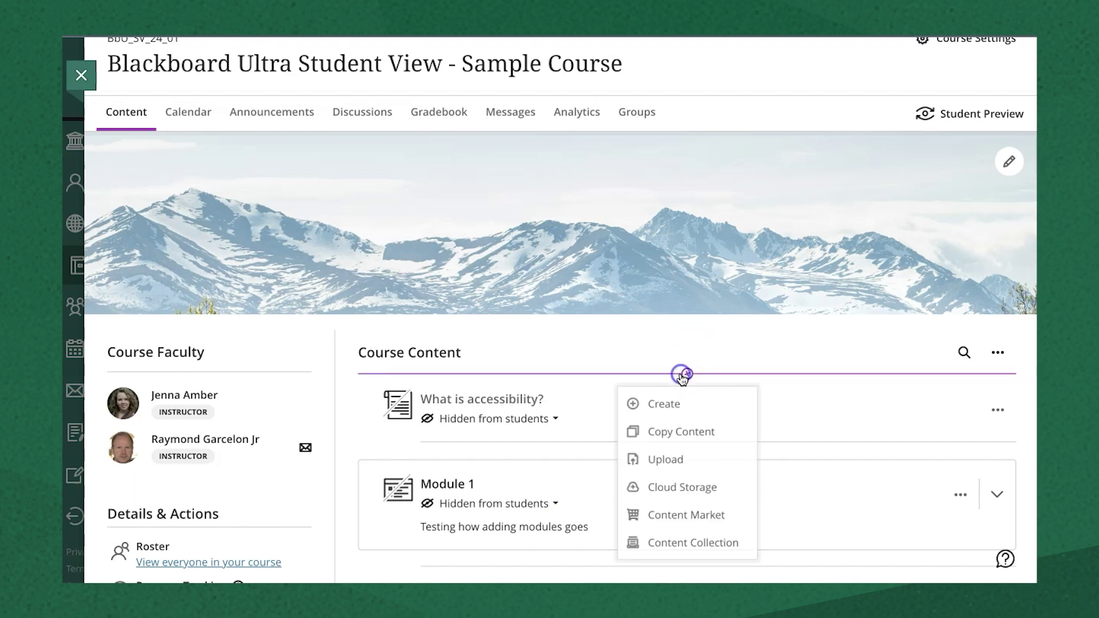
click(662, 521)
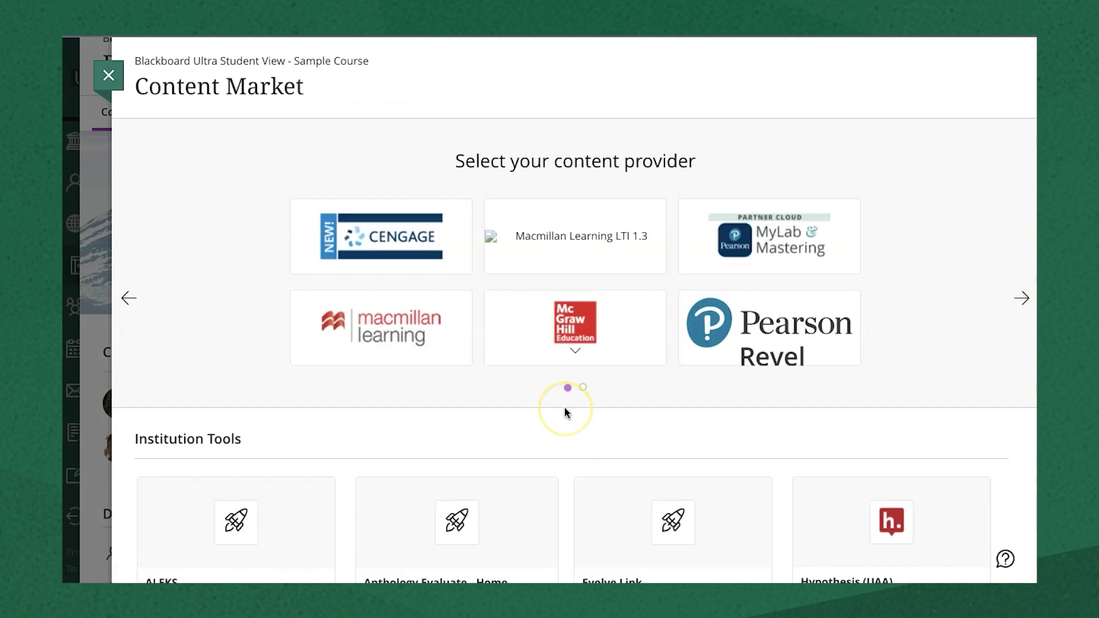
scroll(565, 406, down, 1)
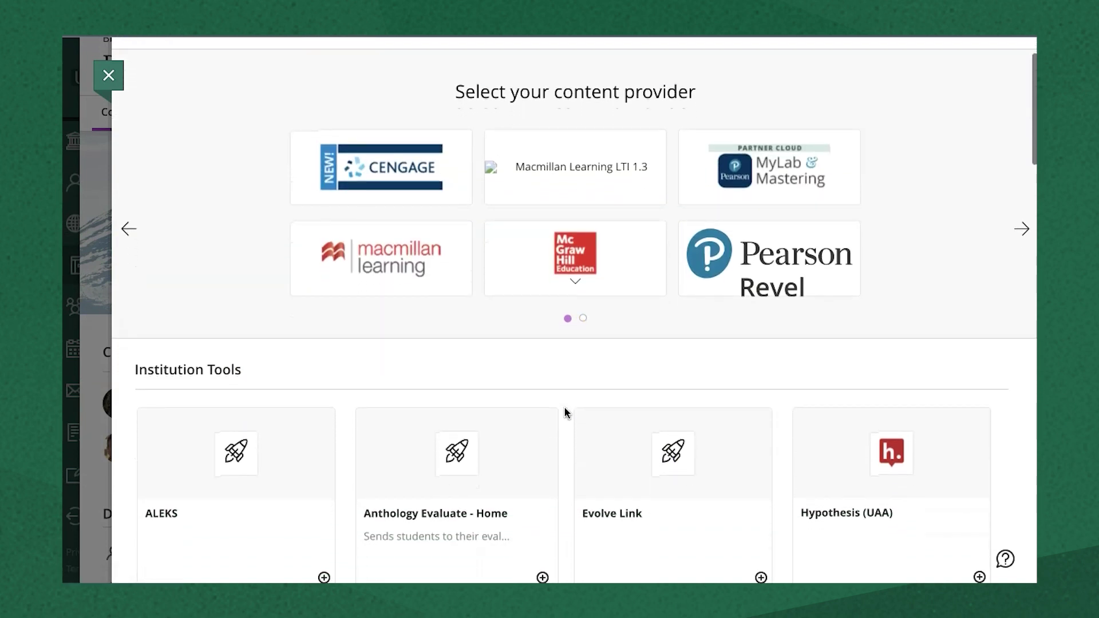
scroll(565, 412, down, 5)
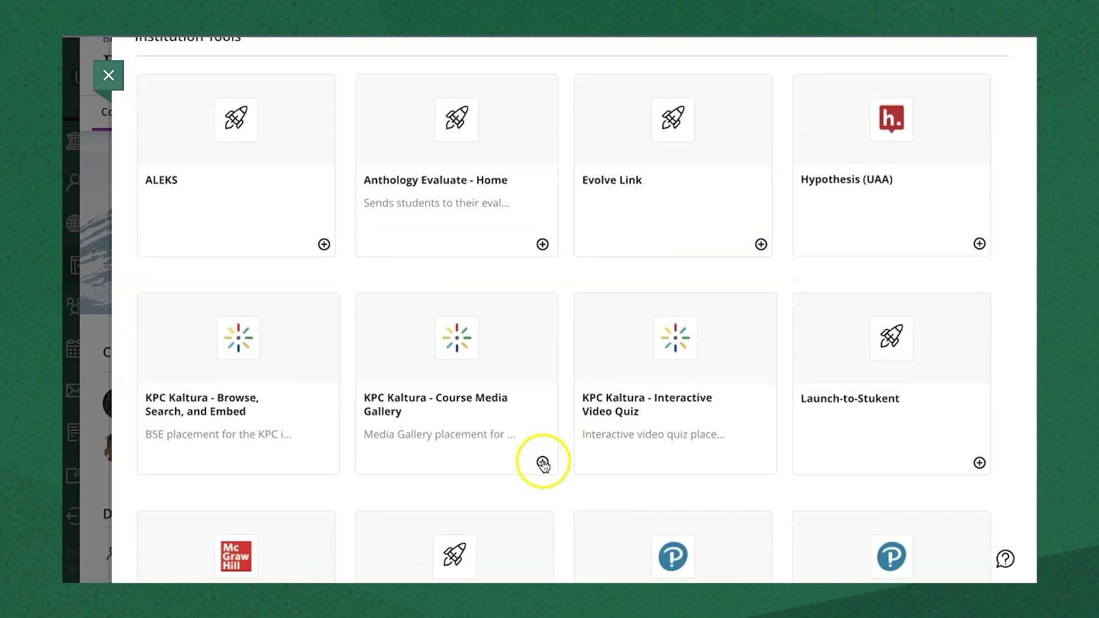
Add Course Media Gallery and embed the Kaltura video 'Accessibility Overview in Blackboard Learn'
click(544, 463)
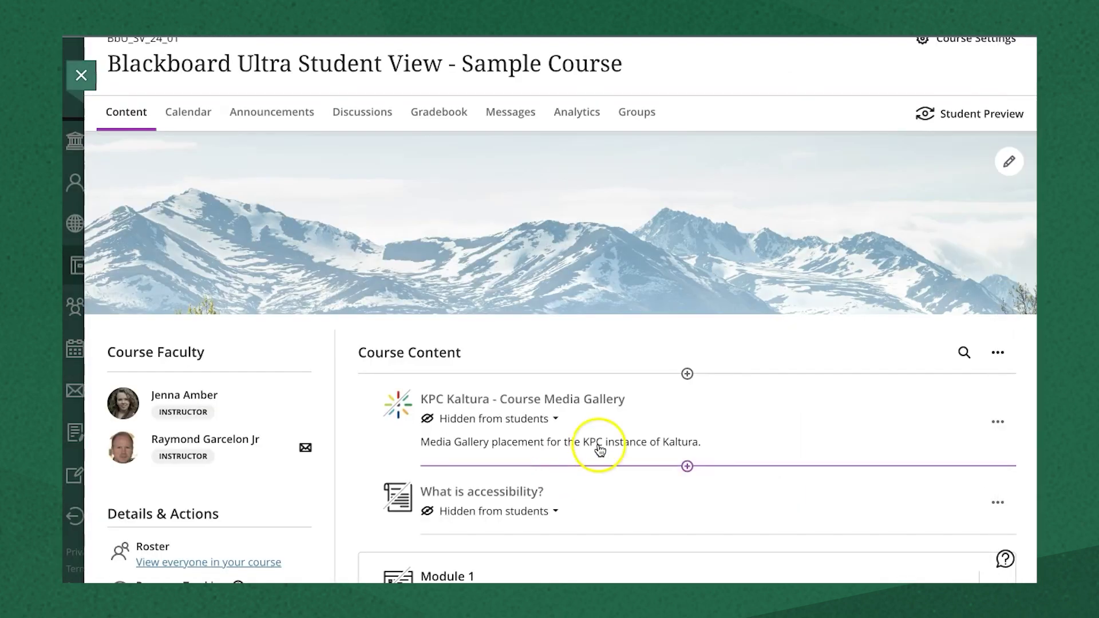
click(687, 375)
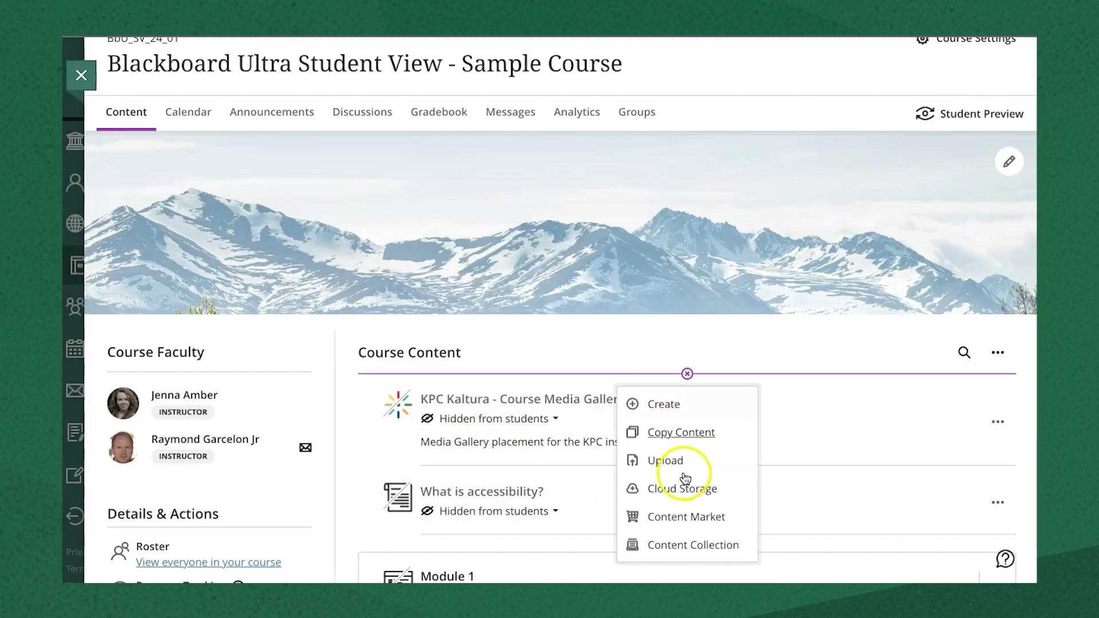
click(669, 517)
scroll(566, 442, down, 15)
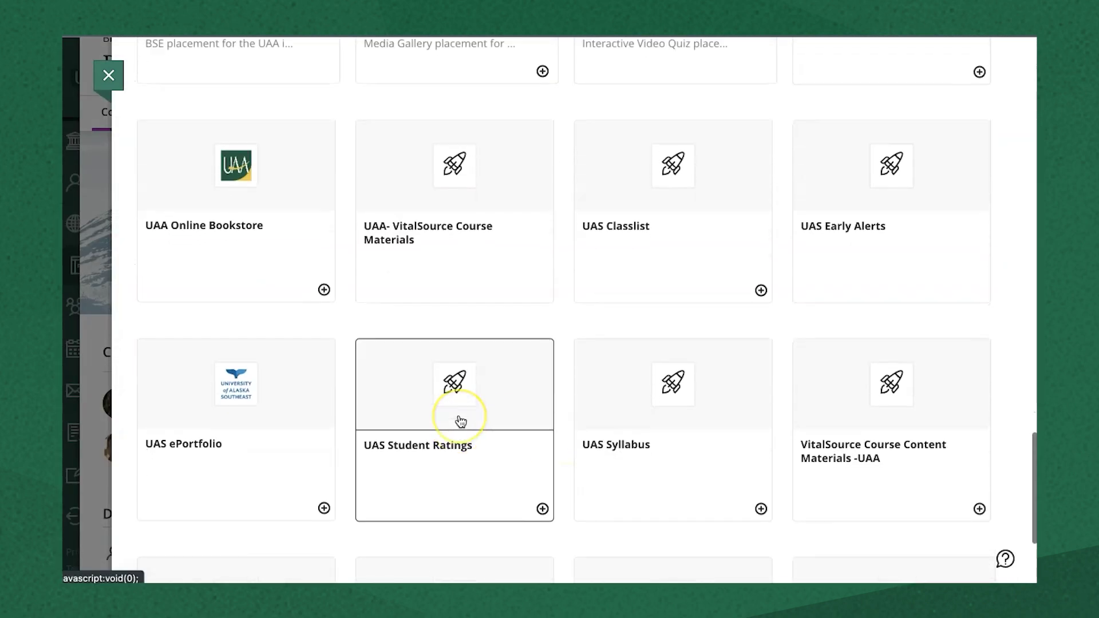
scroll(458, 423, up, 5)
click(187, 308)
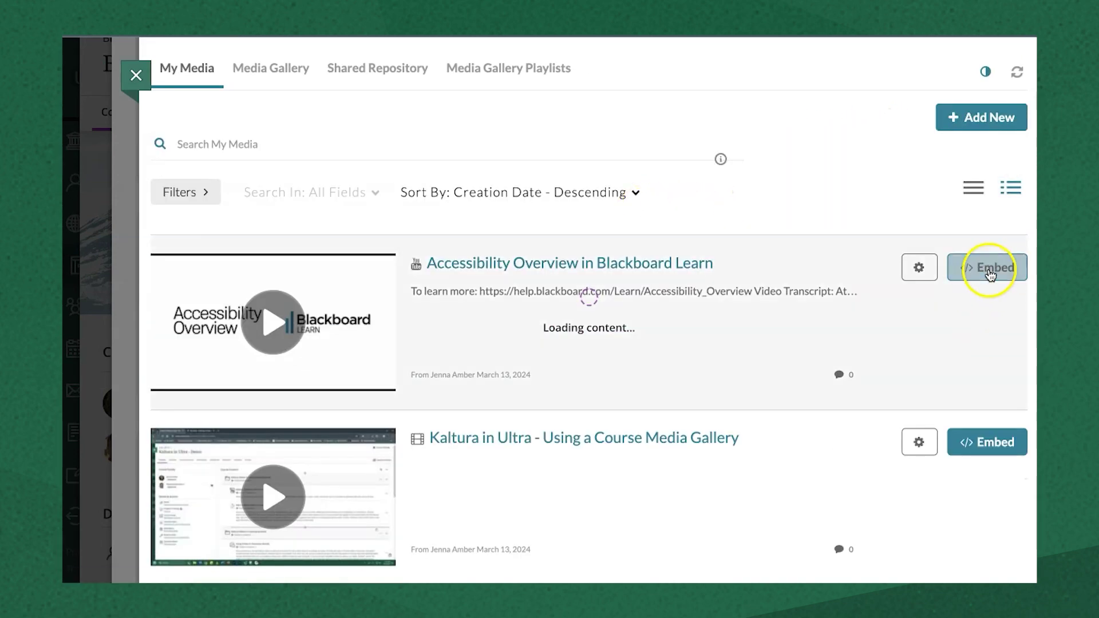
click(998, 281)
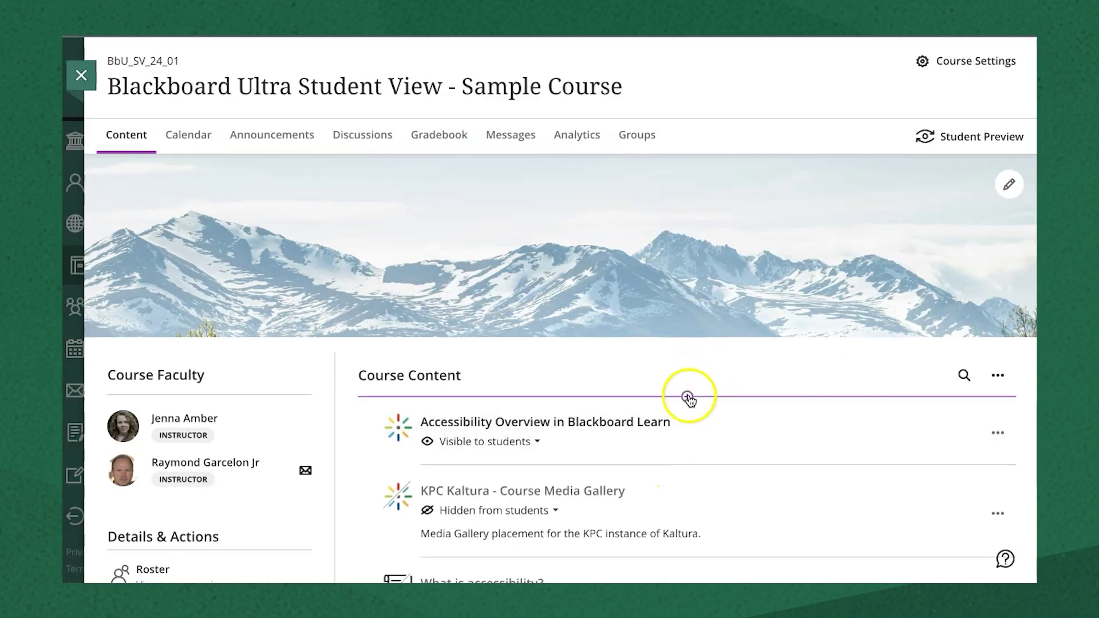
click(688, 397)
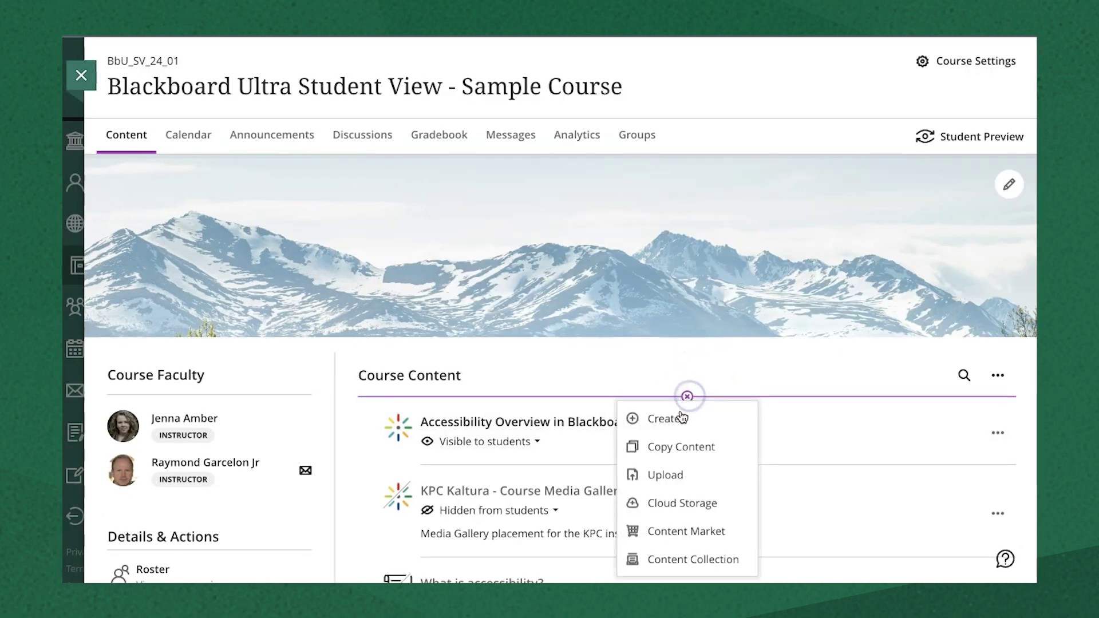
Browse the Content Collection, return to the BbU_SV_24_01 folder, and submit courseBanner
click(677, 562)
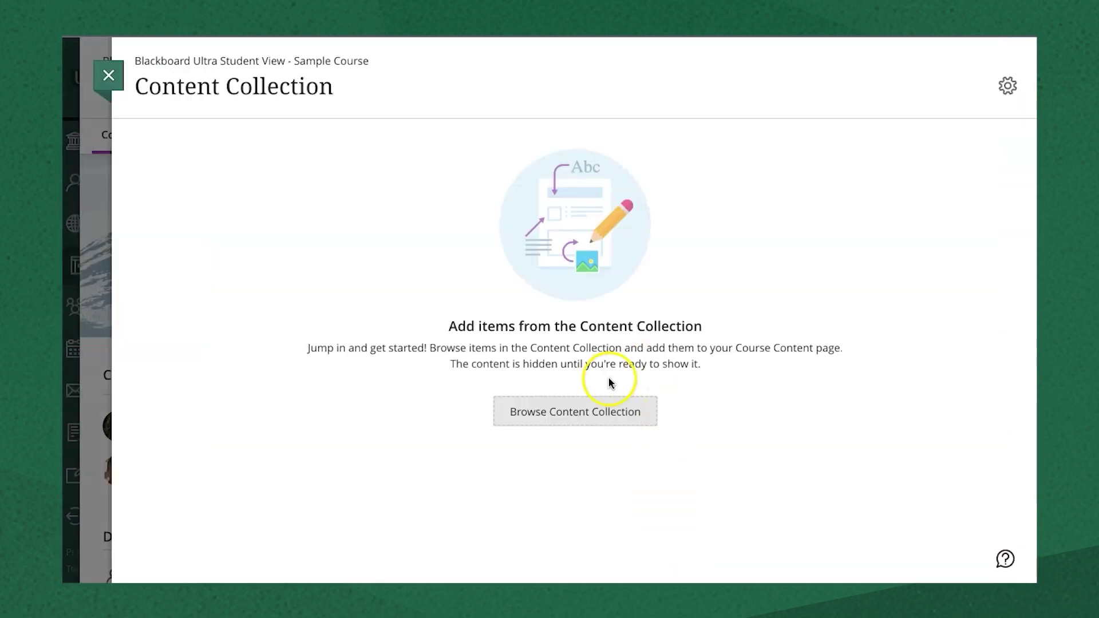
click(599, 416)
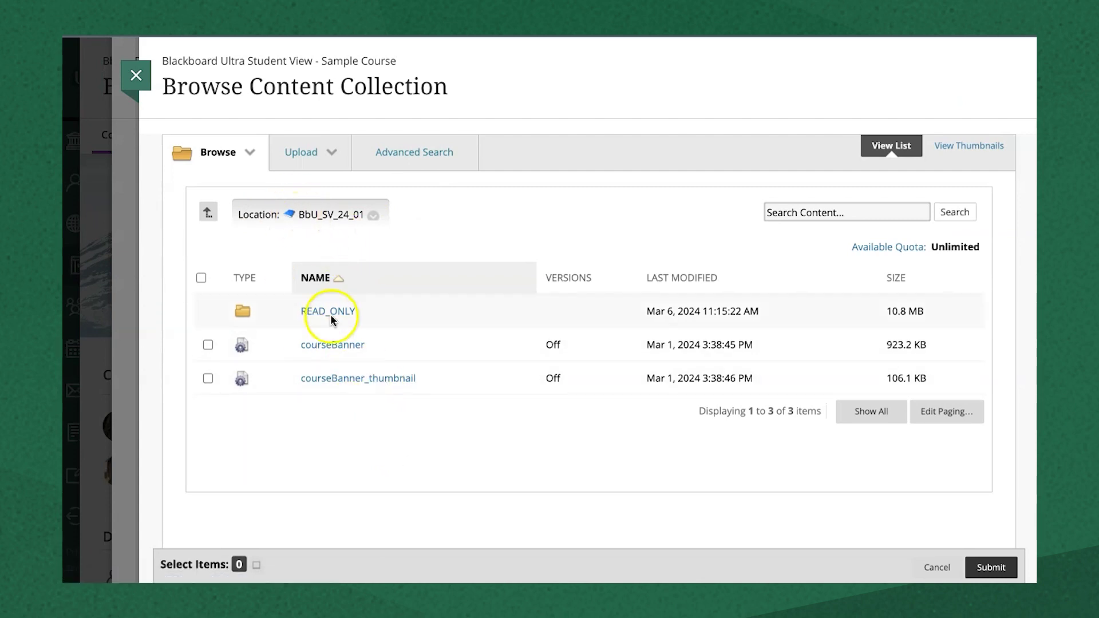
click(336, 345)
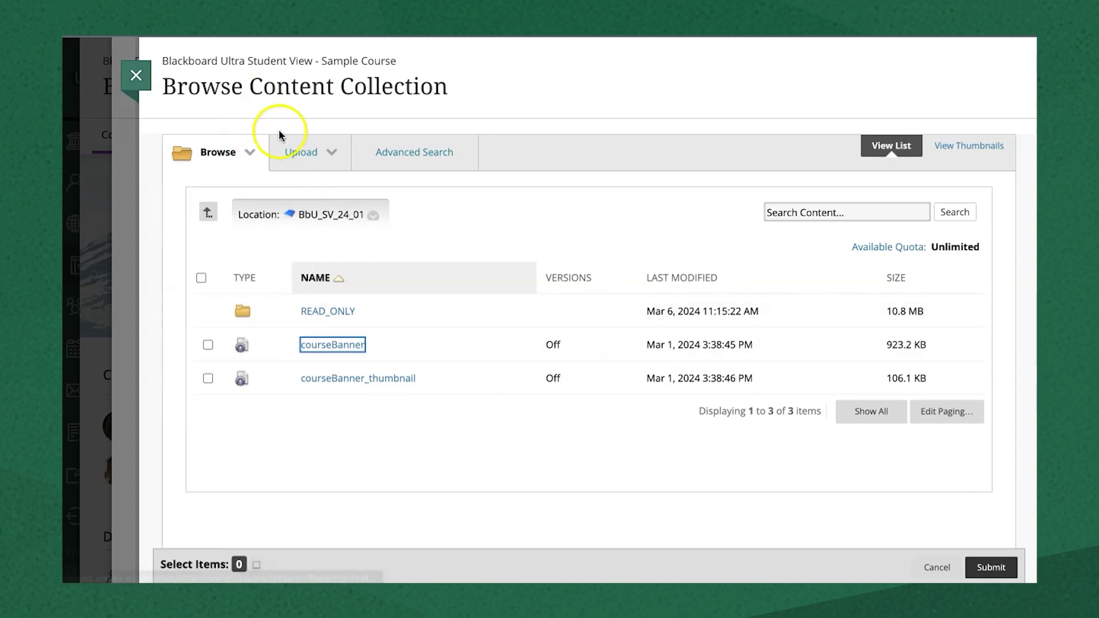
click(330, 155)
click(315, 192)
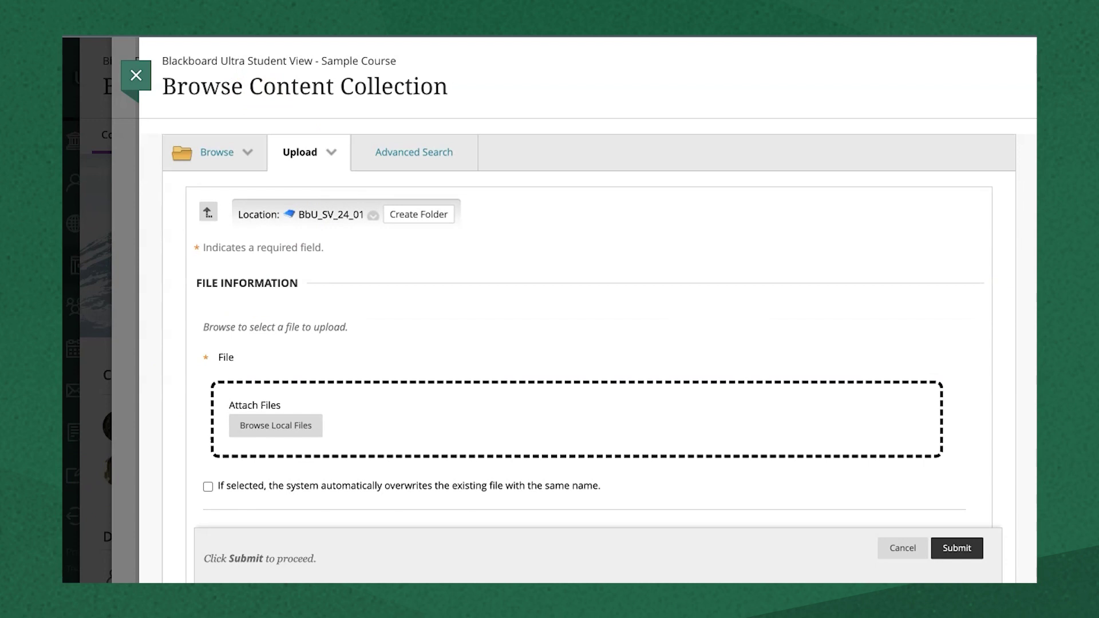
click(231, 192)
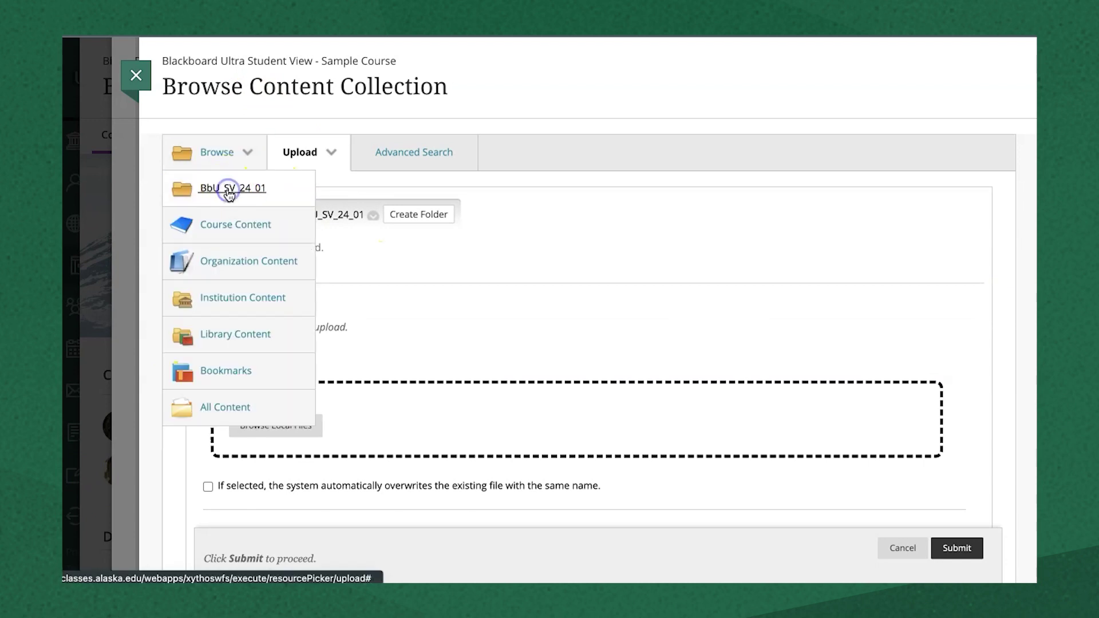
click(206, 344)
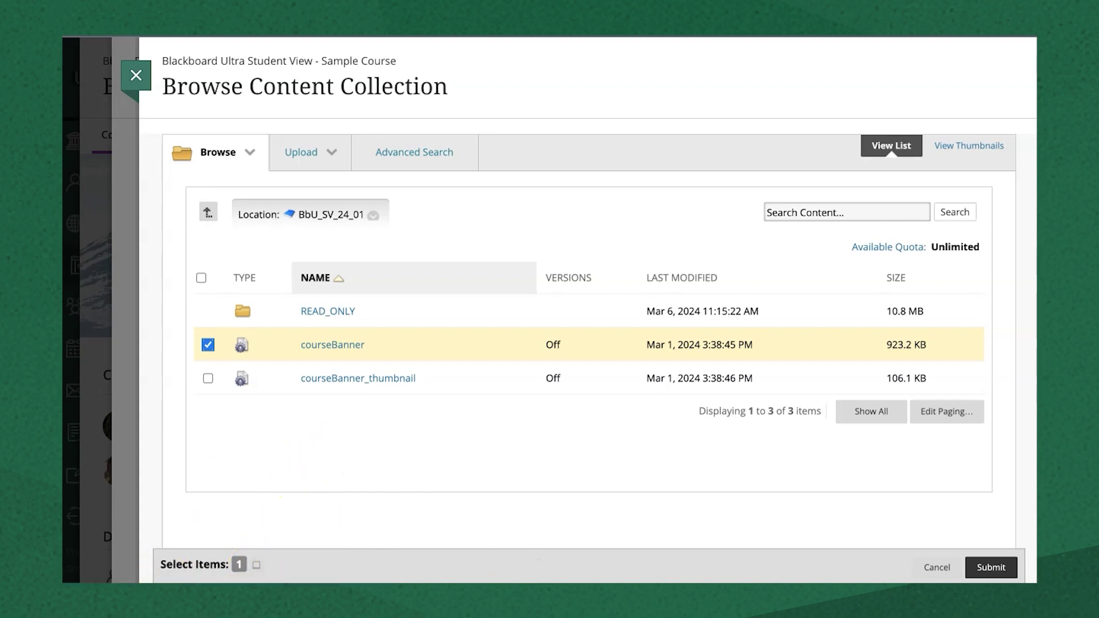
click(1006, 574)
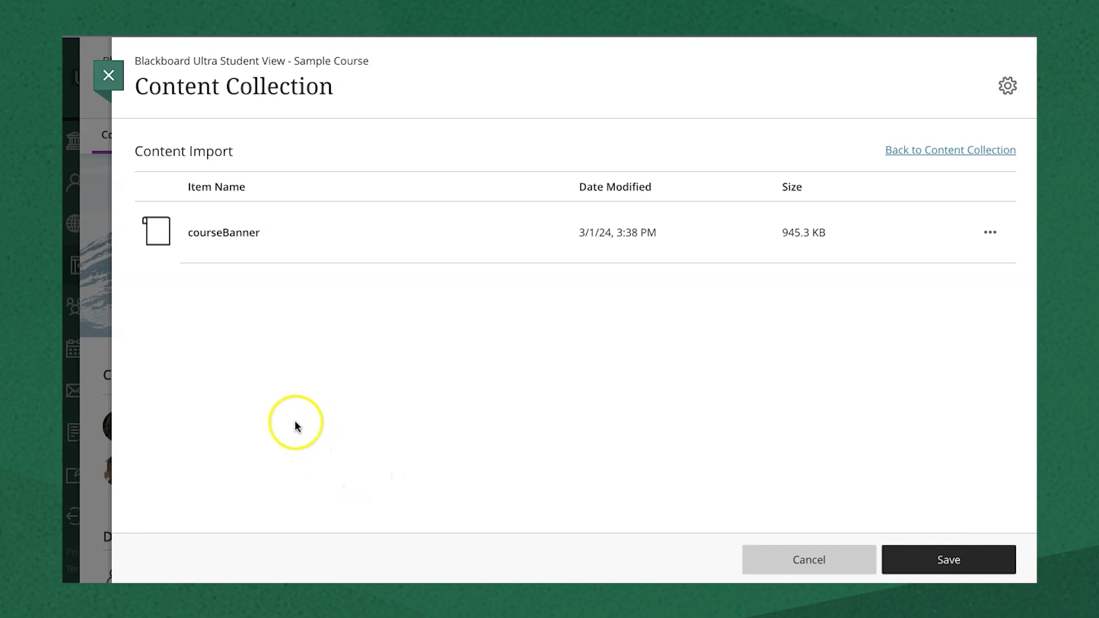
Add courseBanner and courseBanner_thumbnail to the import list and save them to Course Content
click(940, 151)
click(208, 345)
click(208, 379)
click(983, 566)
click(989, 295)
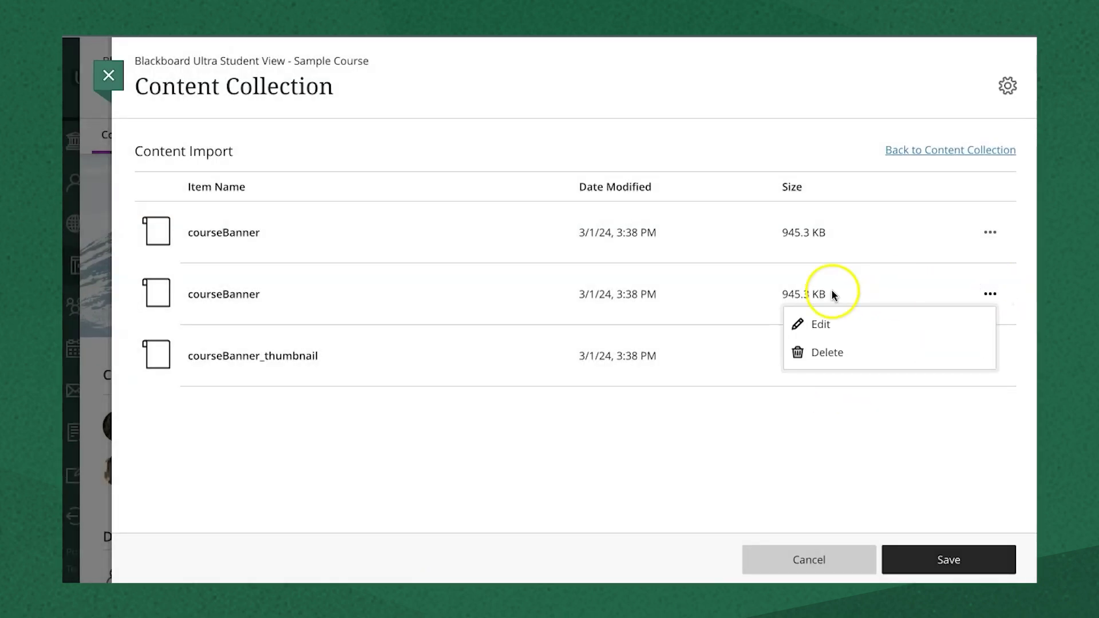
click(823, 450)
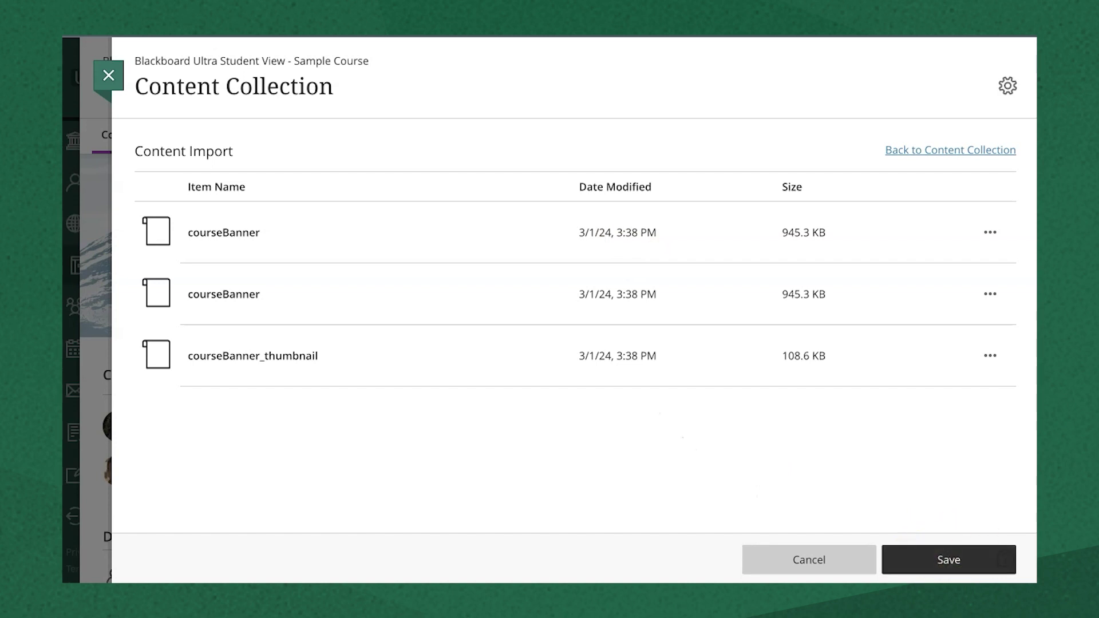
click(943, 564)
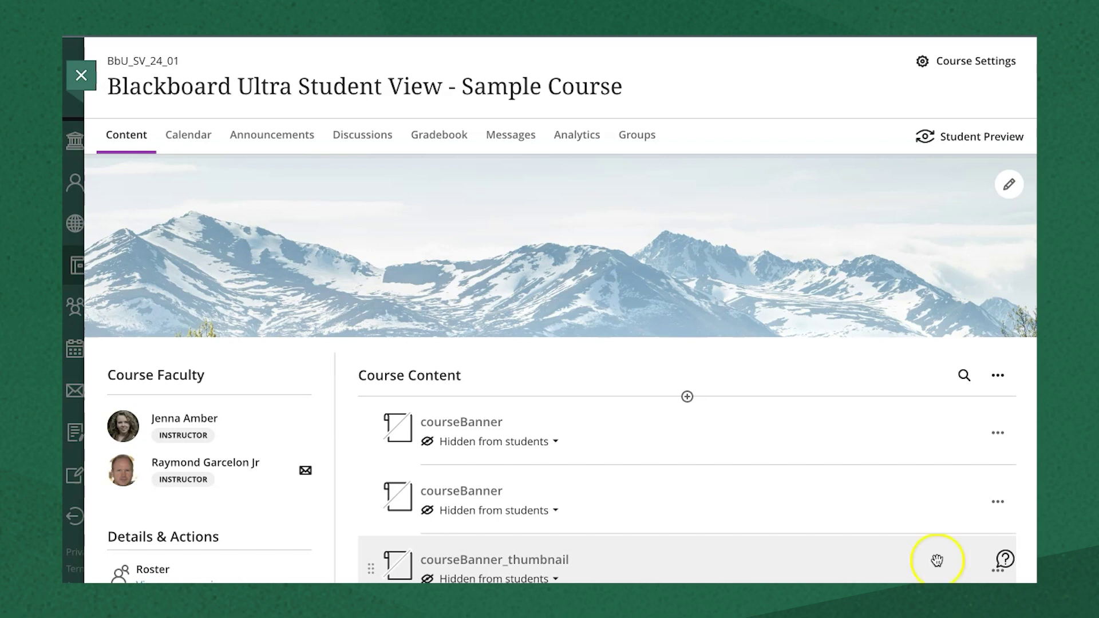
Switch KPC Kaltura - Course Media Gallery from Hidden to Visible to students
scroll(790, 475, down, 3)
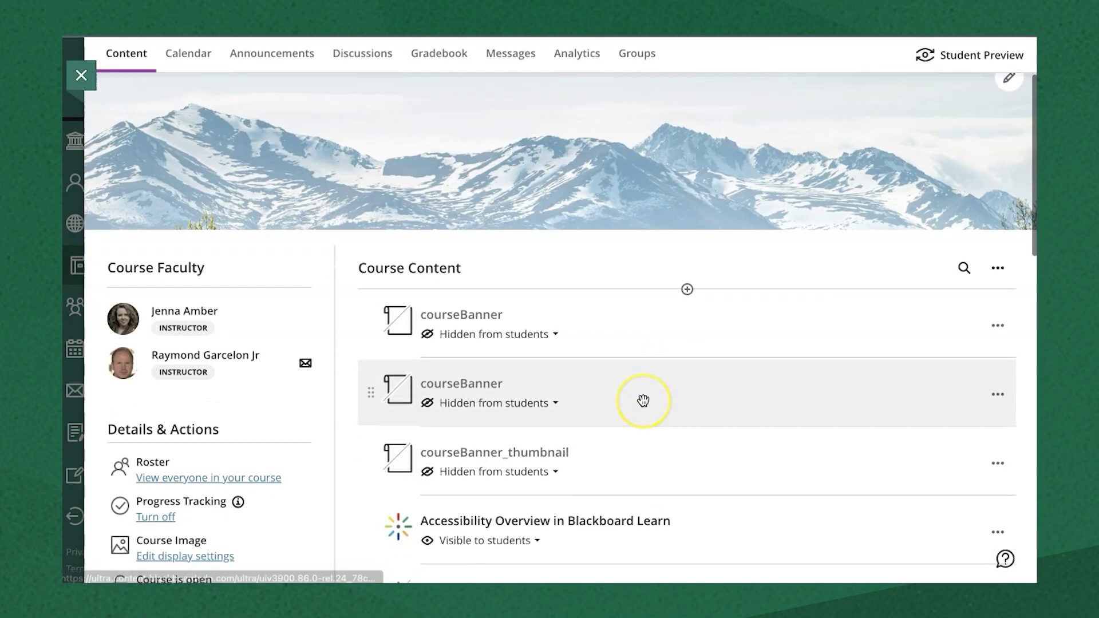
scroll(644, 401, down, 4)
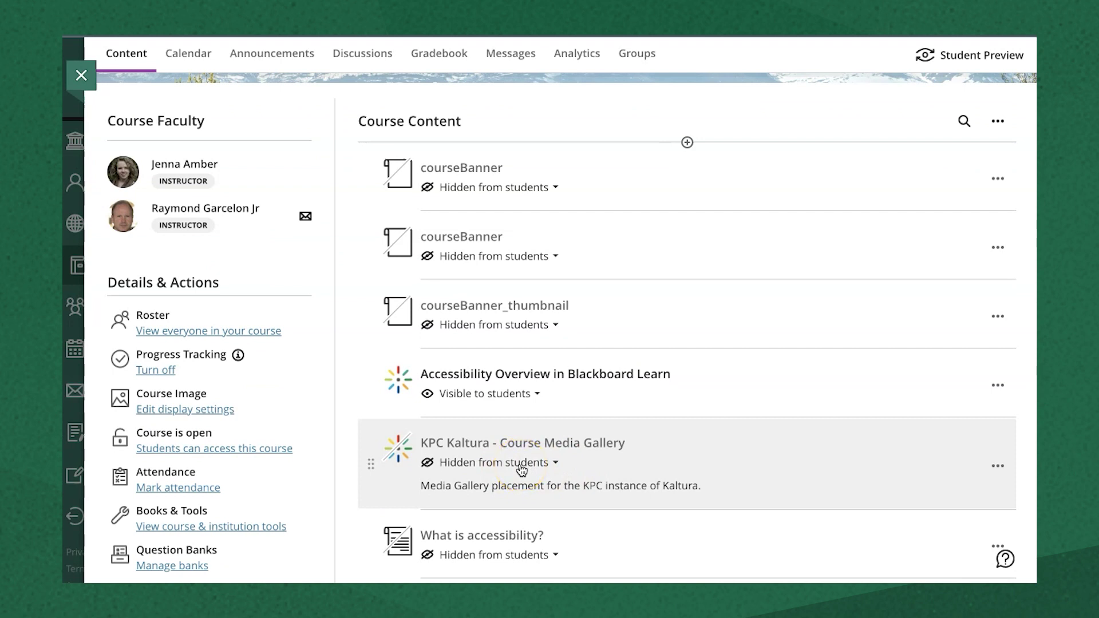
scroll(552, 423, down, 1)
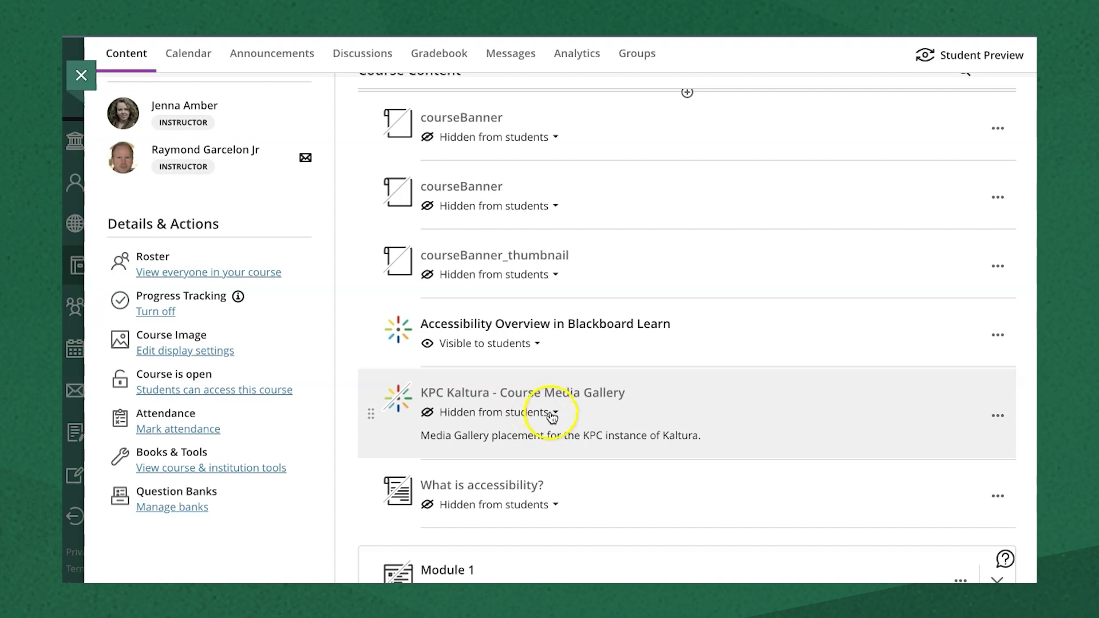
click(553, 414)
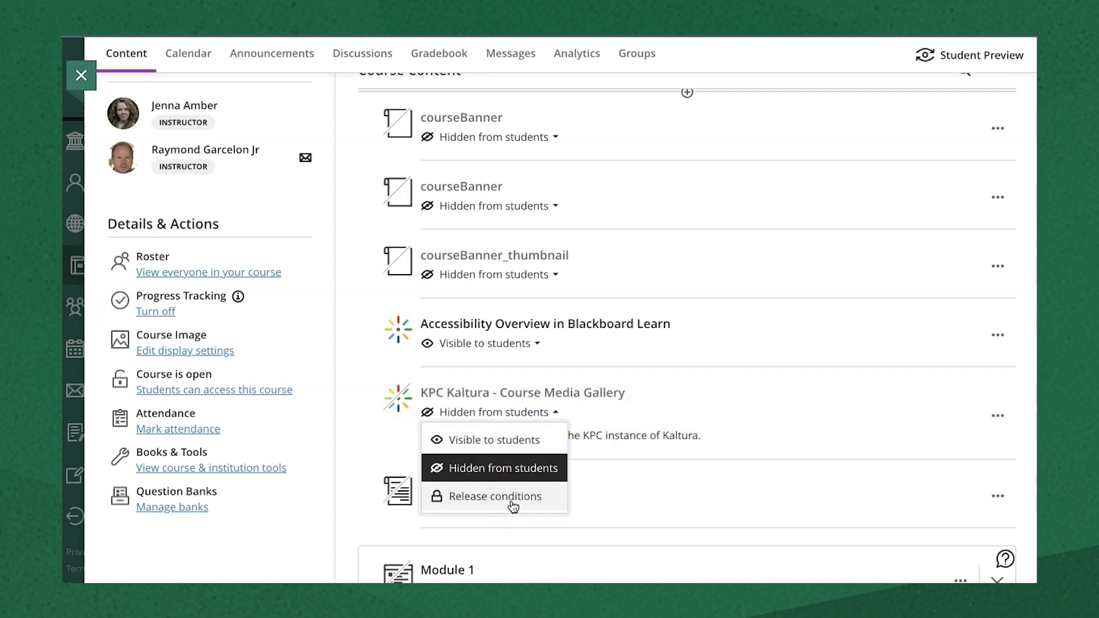
click(507, 446)
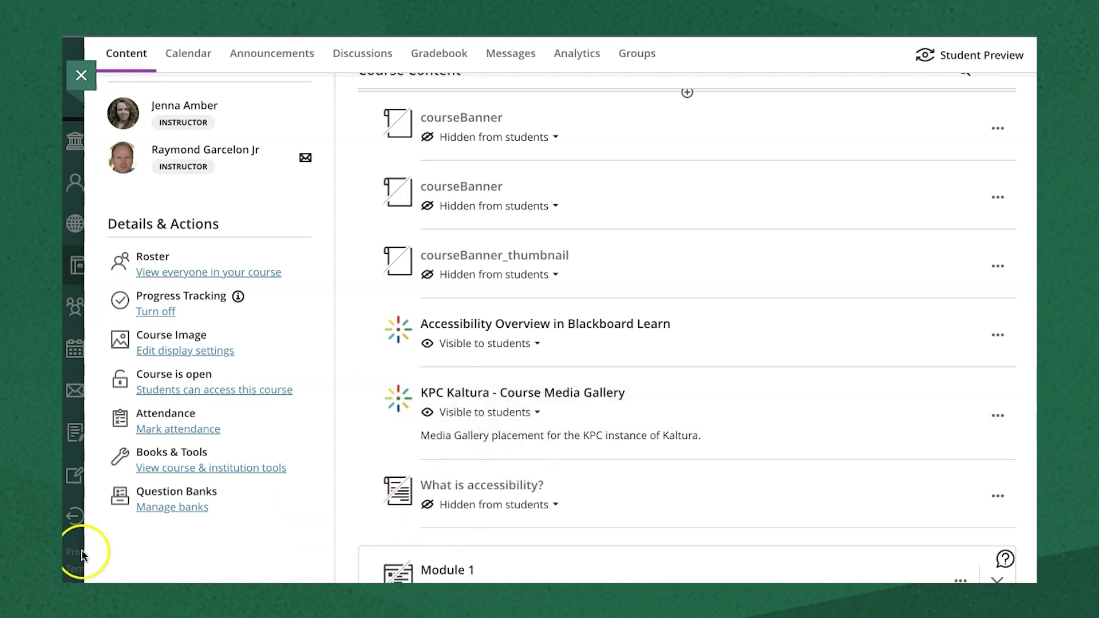
scroll(826, 351, down, 1)
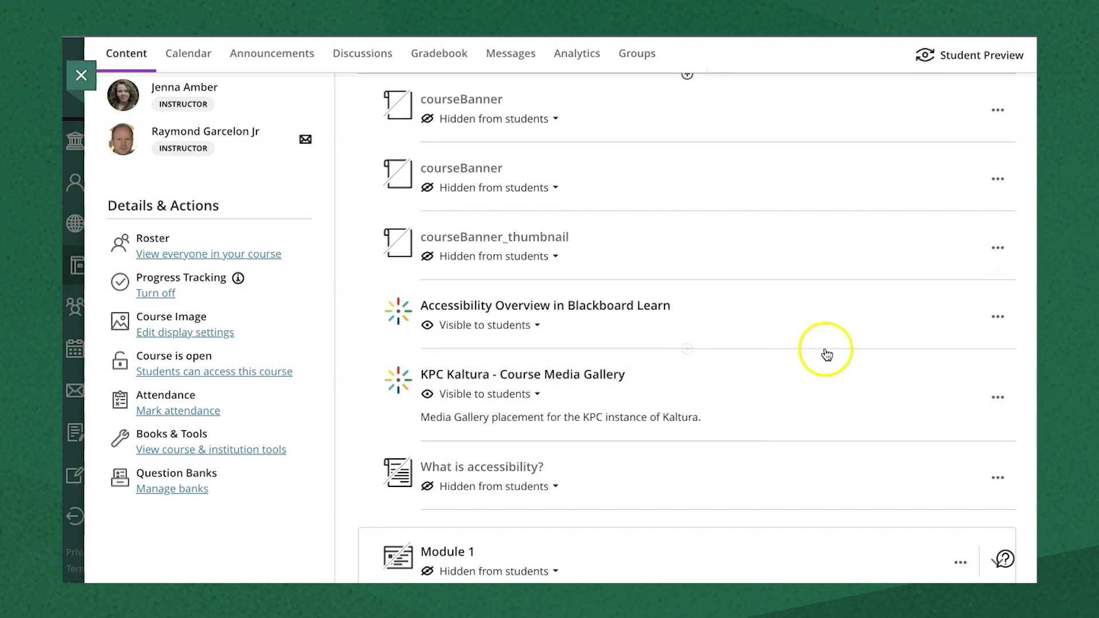
Enable Allow class conversations in the KPC Kaltura item's settings and close the panel
click(998, 401)
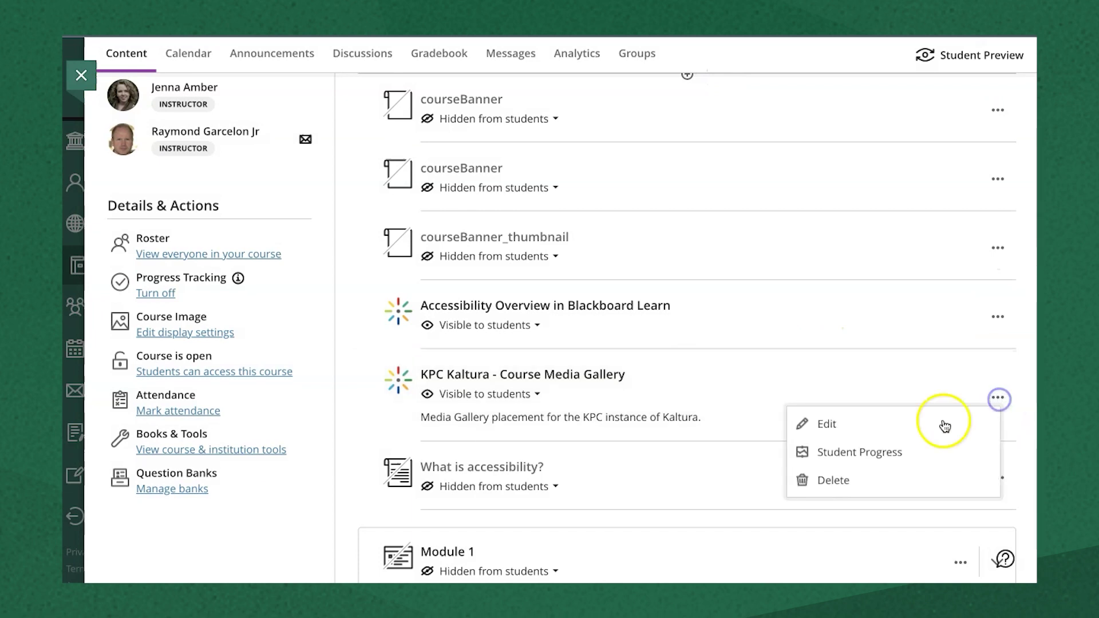
click(878, 421)
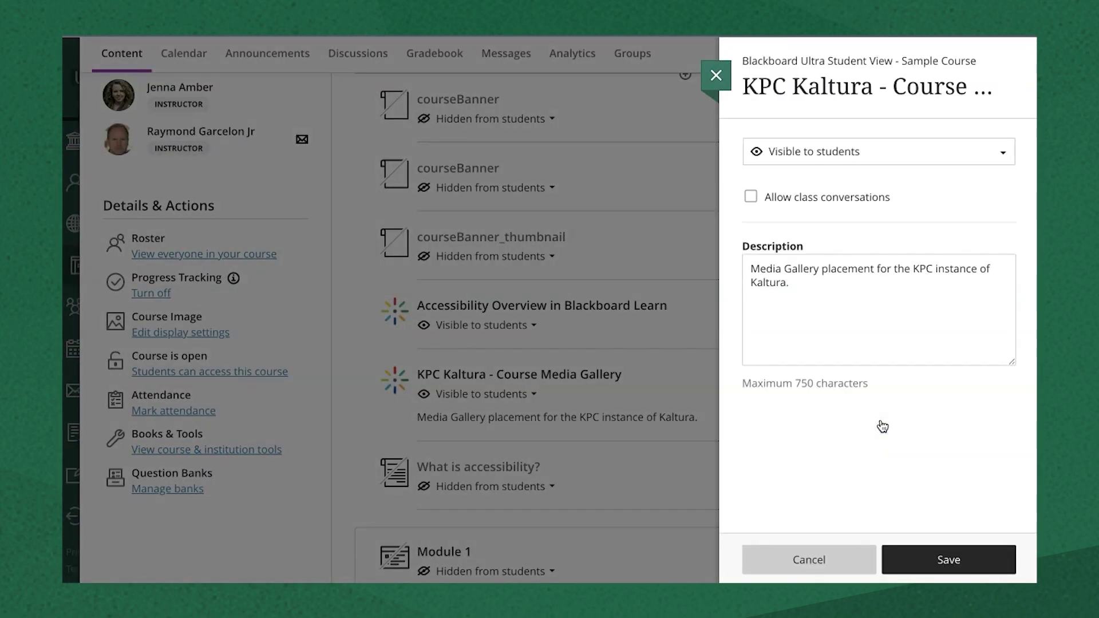
click(865, 150)
click(866, 149)
click(844, 188)
click(834, 319)
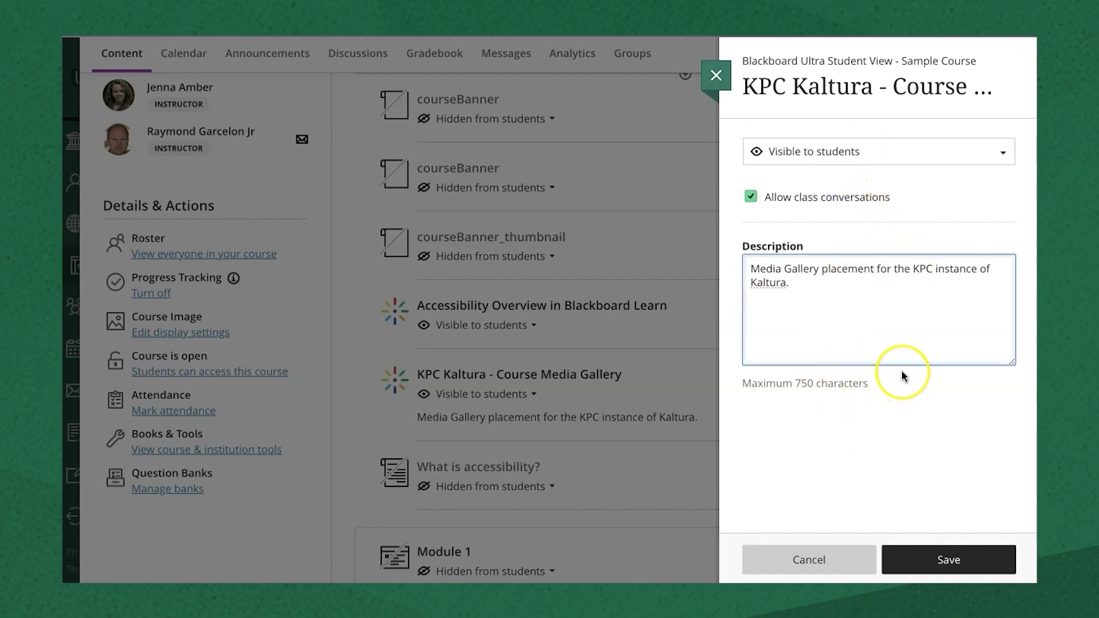
click(715, 75)
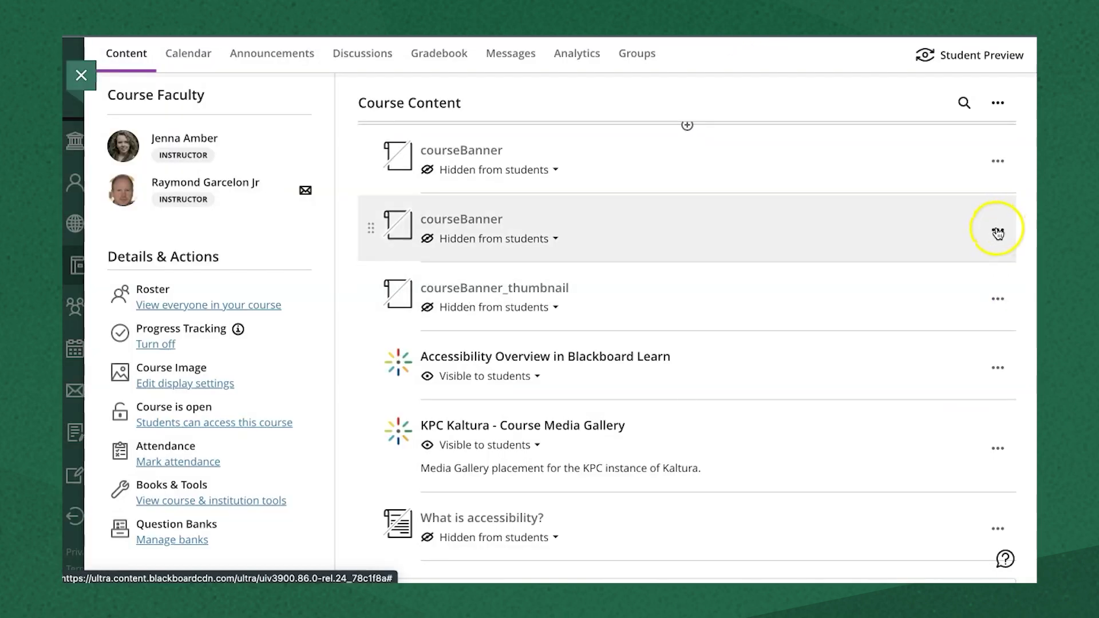
click(998, 232)
Delete the second, duplicate courseBanner row so one courseBanner remains in Course Content
click(886, 324)
click(678, 369)
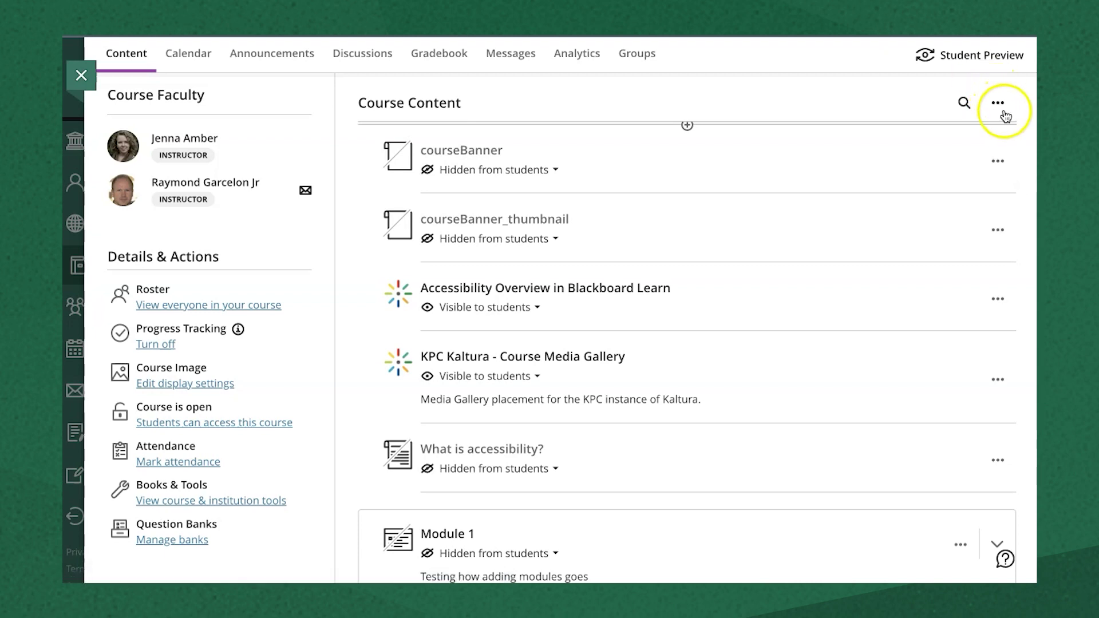
scroll(999, 108, up, 5)
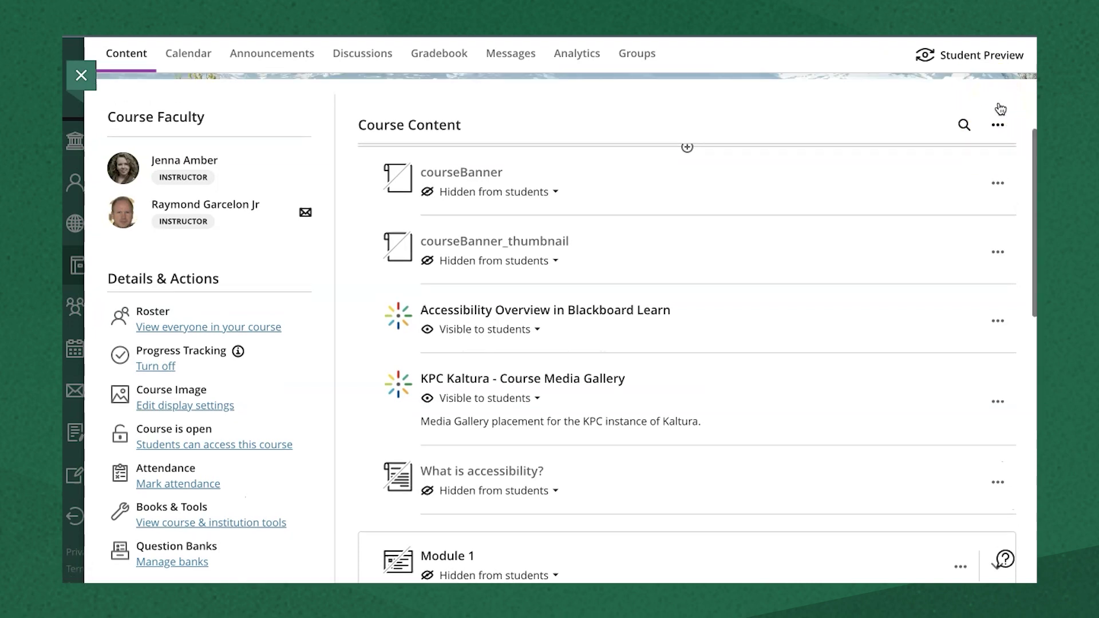
click(998, 379)
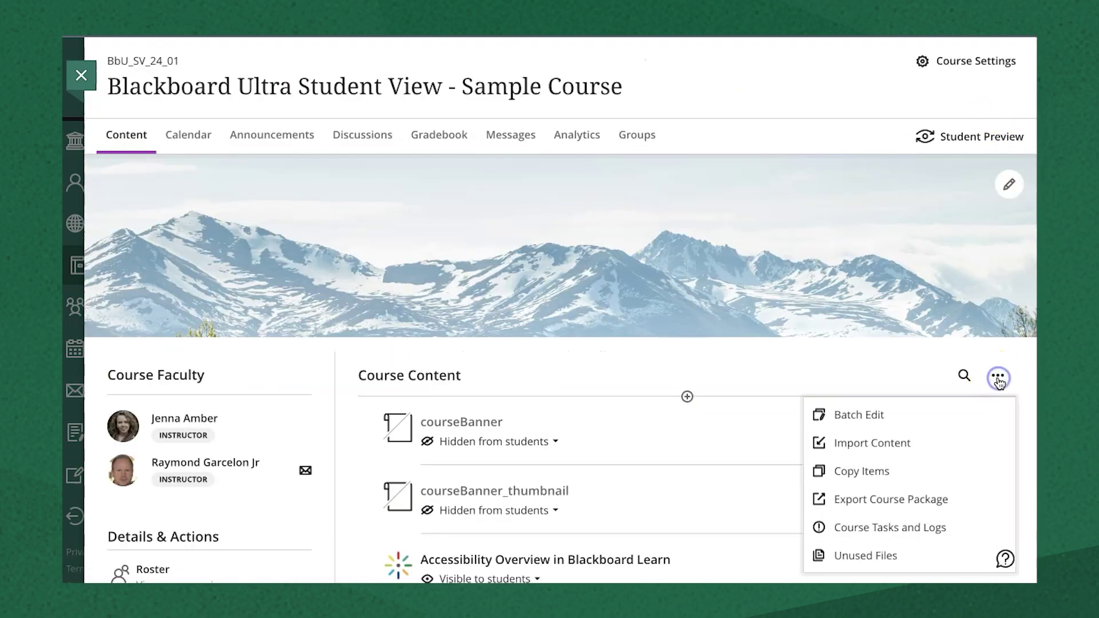
Start Batch Edit and select courseBanner and courseBanner_thumbnail, giving 2 items selected
click(844, 415)
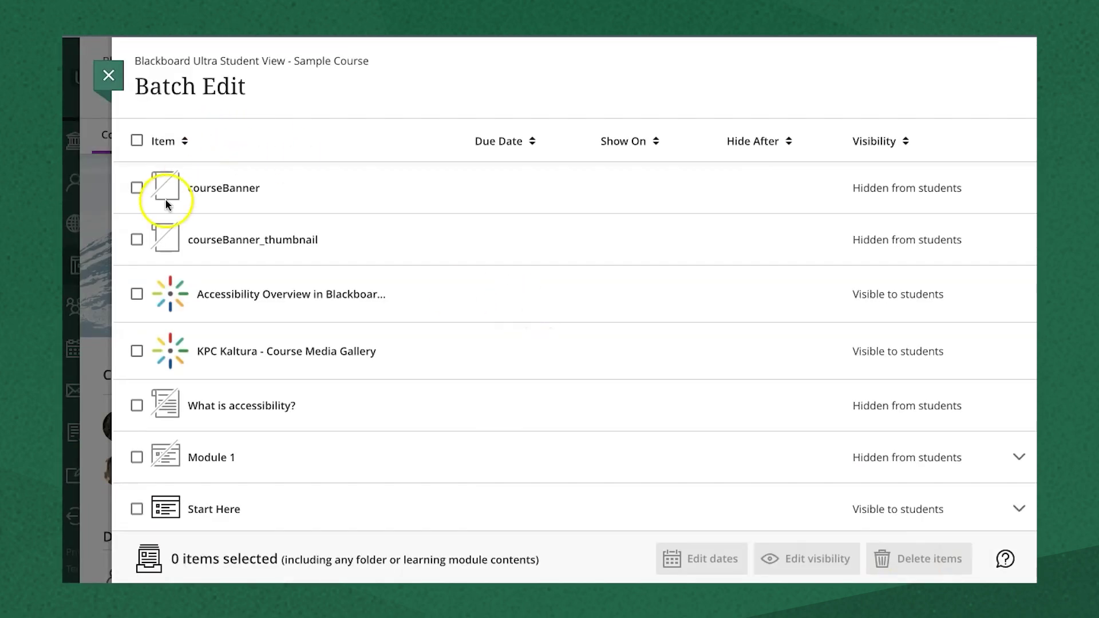
click(136, 188)
click(136, 239)
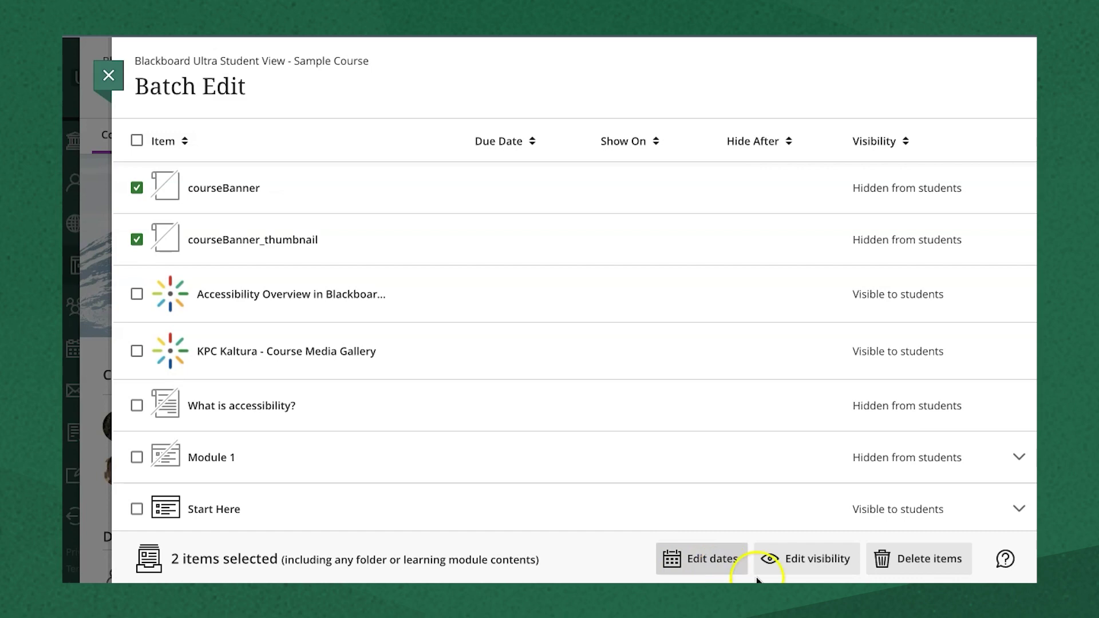